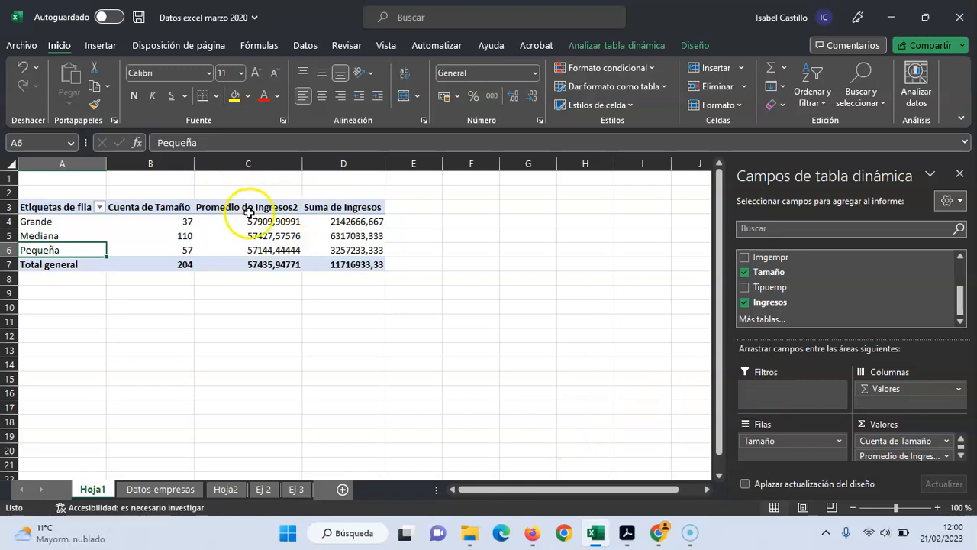
# Add the Ingresos field to the pivot table values once more, summarised by Desvestp
pyautogui.moveTo(283, 263)
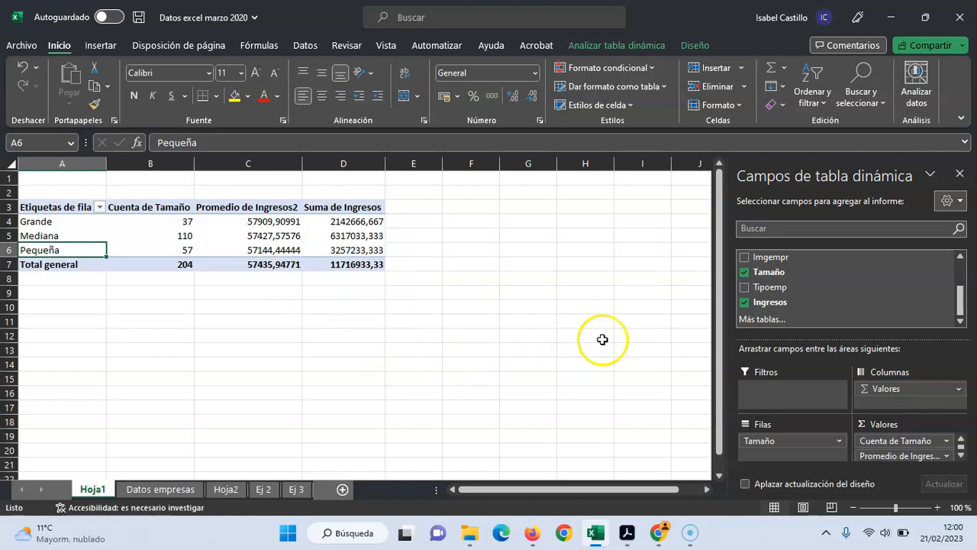
pyautogui.moveTo(782, 303); pyautogui.dragTo(899, 440)
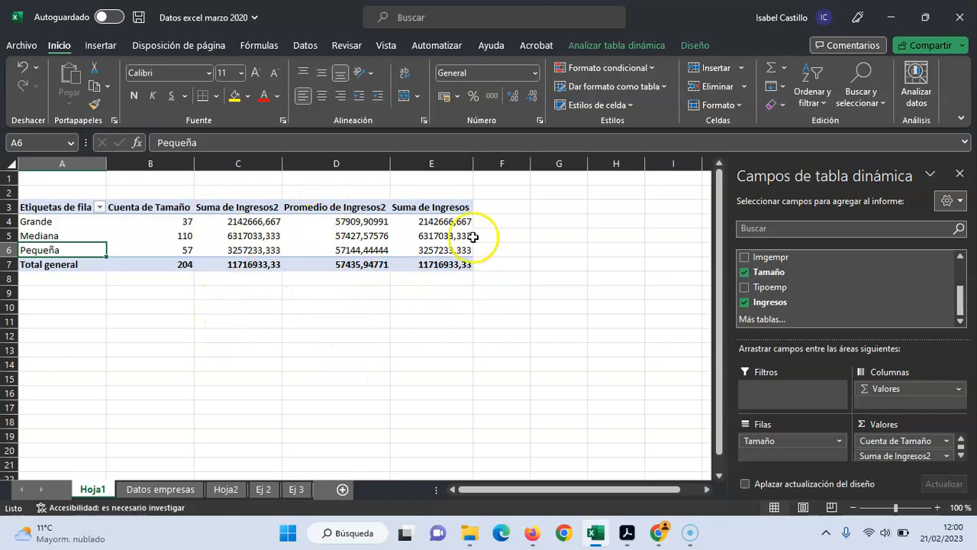
pyautogui.click(946, 456)
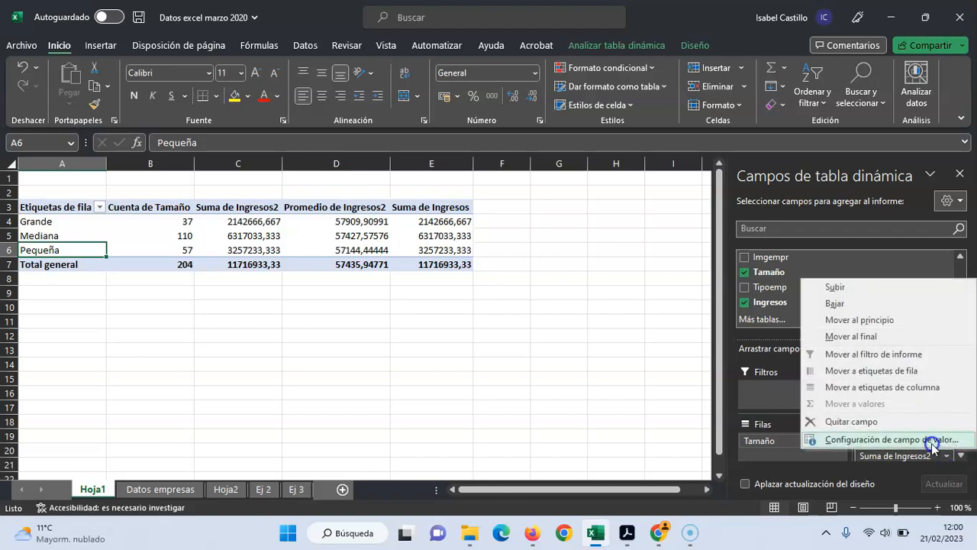
pyautogui.click(930, 440)
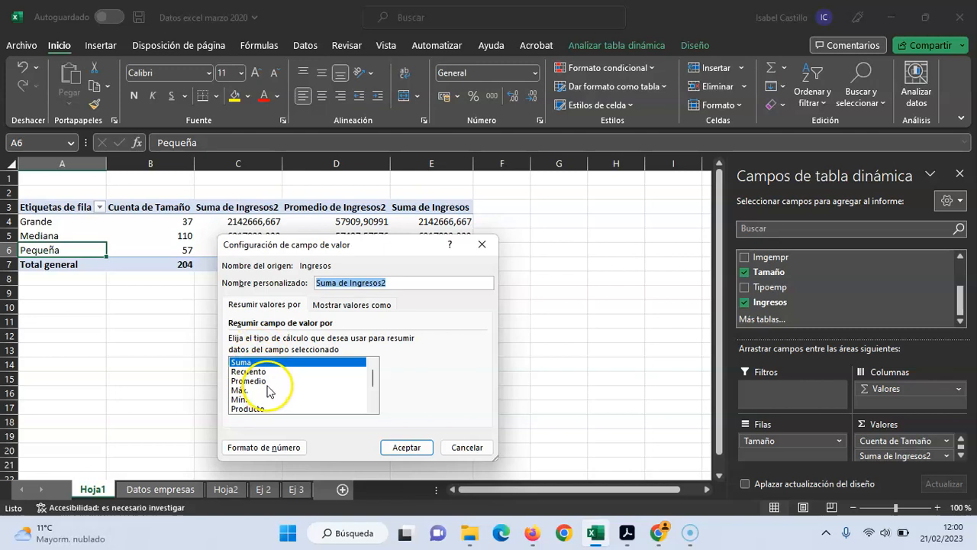
pyautogui.scroll(-1, 267, 391)
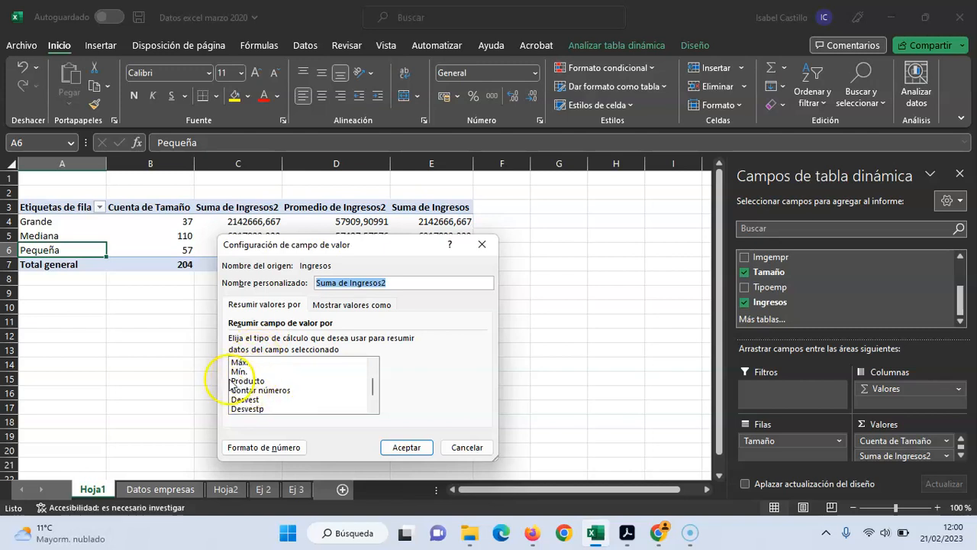
pyautogui.doubleClick(260, 411)
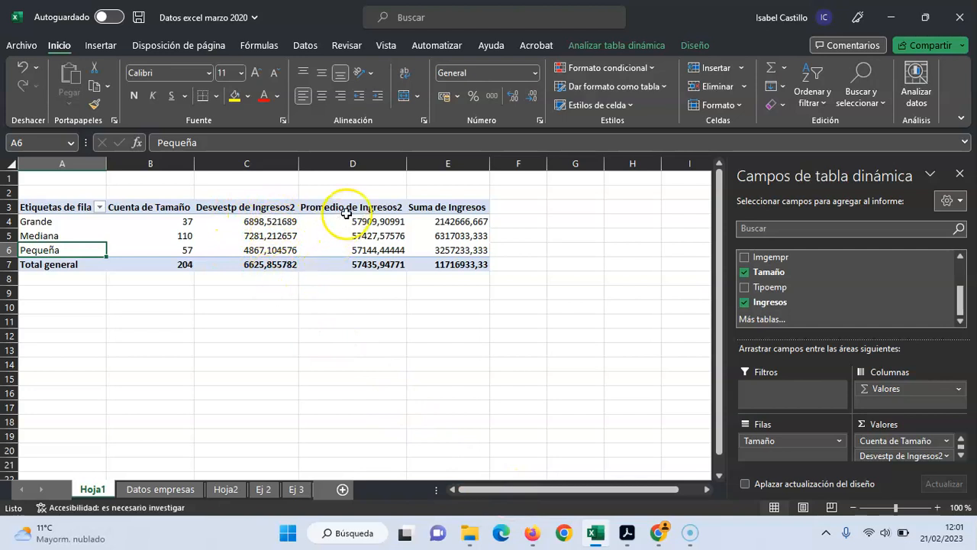
# Enter the header CV in F3 and compute Grande's coefficient in F4 as its Desvestp de Ingresos2 divided by its Promedio de Ingresos2
pyautogui.click(522, 208)
pyautogui.write('CV')
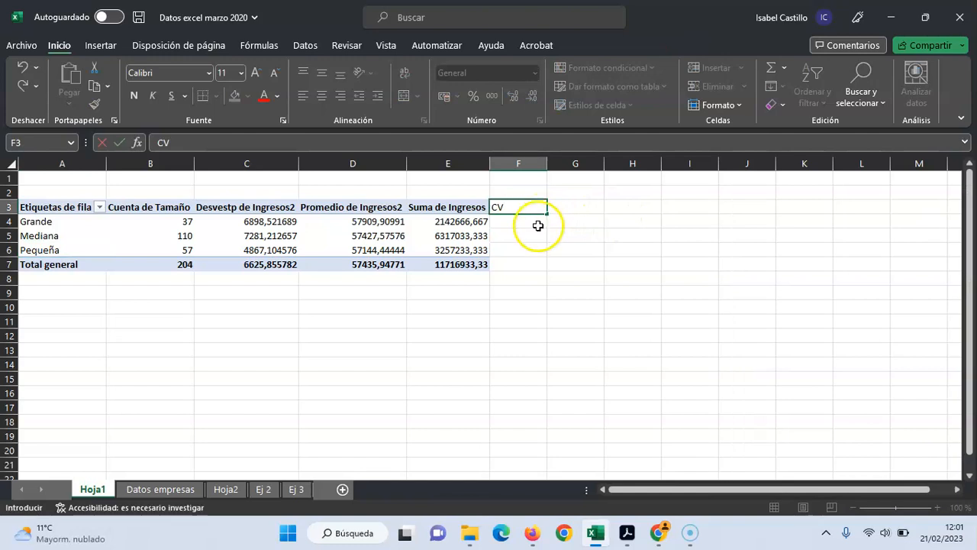
pyautogui.click(537, 223)
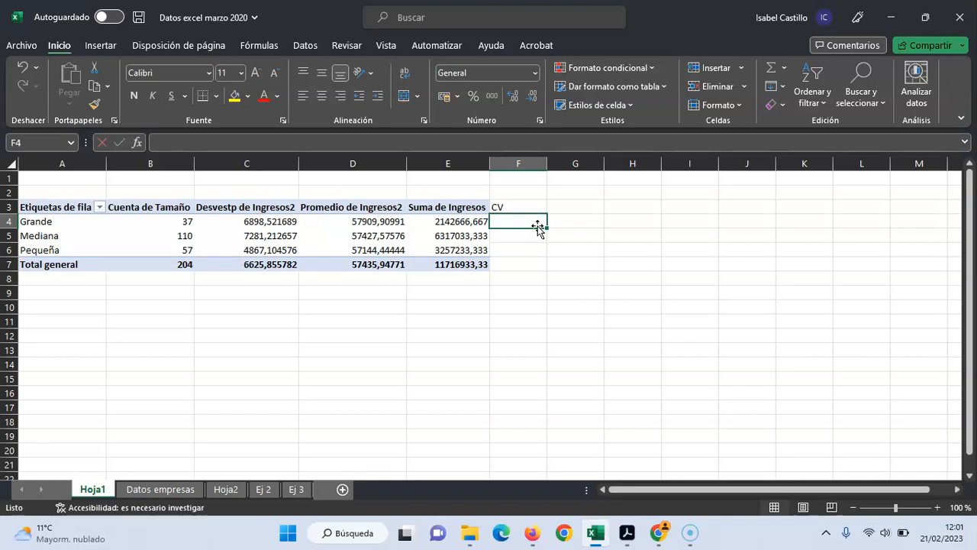
pyautogui.write('=')
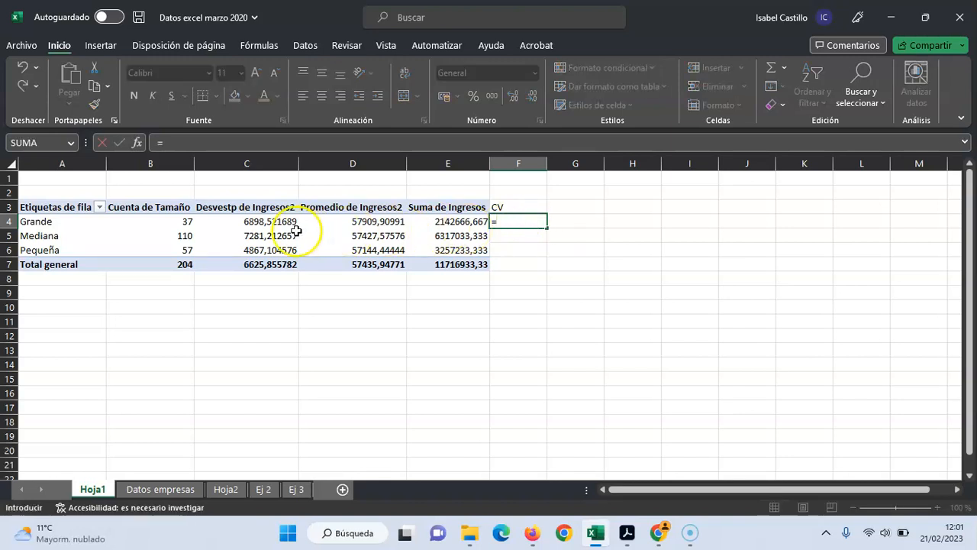
pyautogui.click(273, 223)
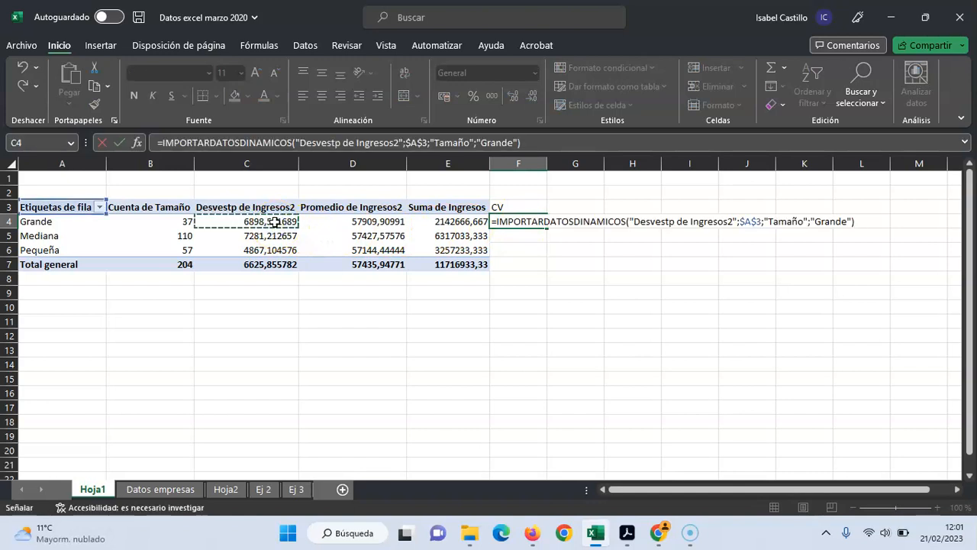
pyautogui.write('/')
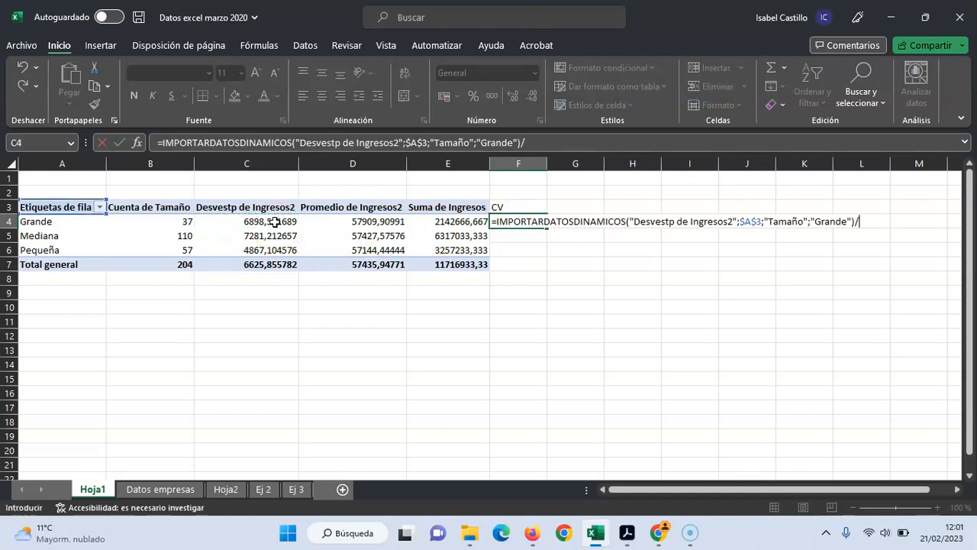
pyautogui.click(328, 221)
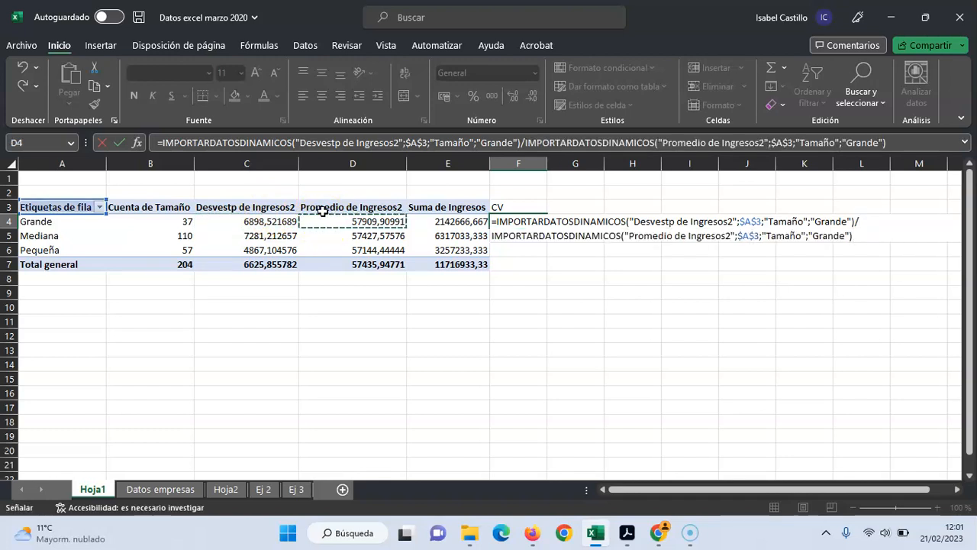
pyautogui.press('Return')
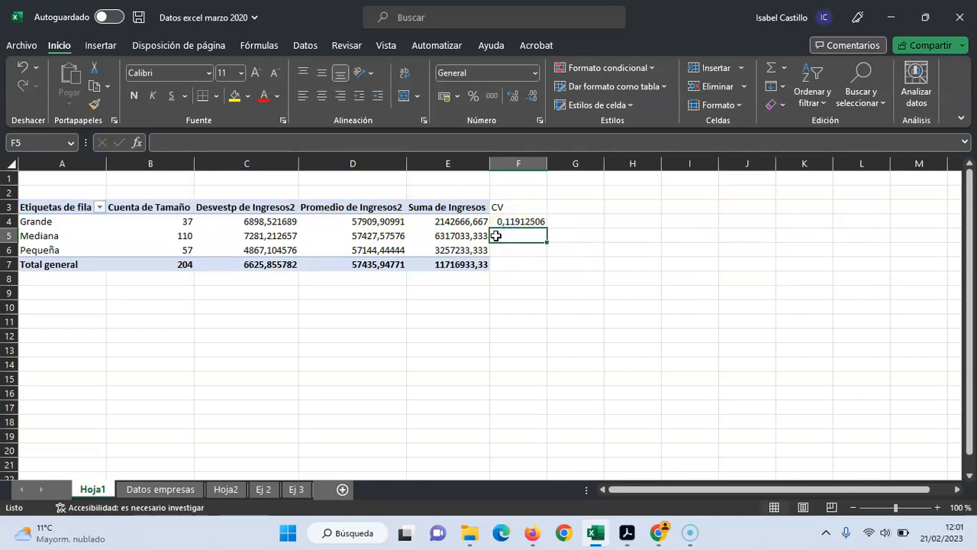
# Compute the CV for Mediana in F5 as its Desvestp de Ingresos2 divided by its Promedio de Ingresos2
pyautogui.write('=')
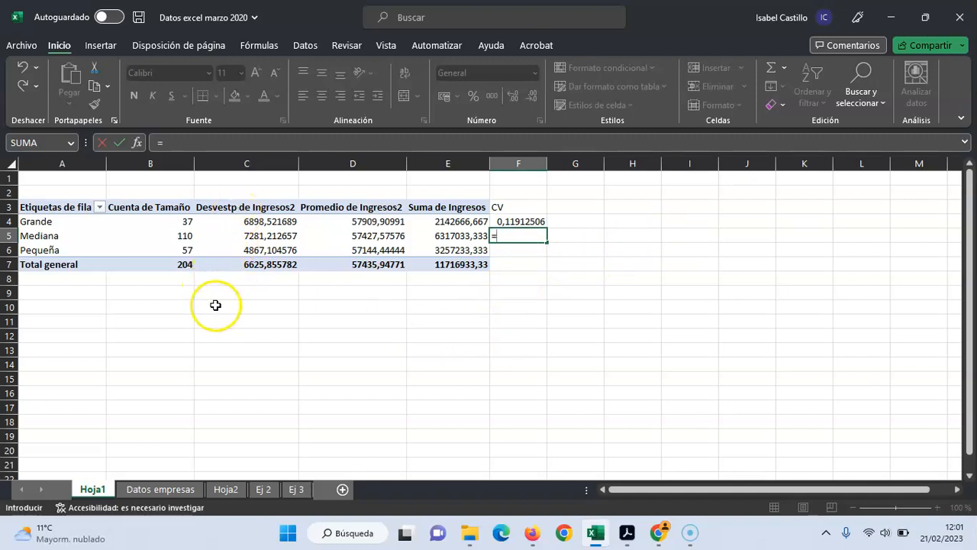
pyautogui.click(284, 237)
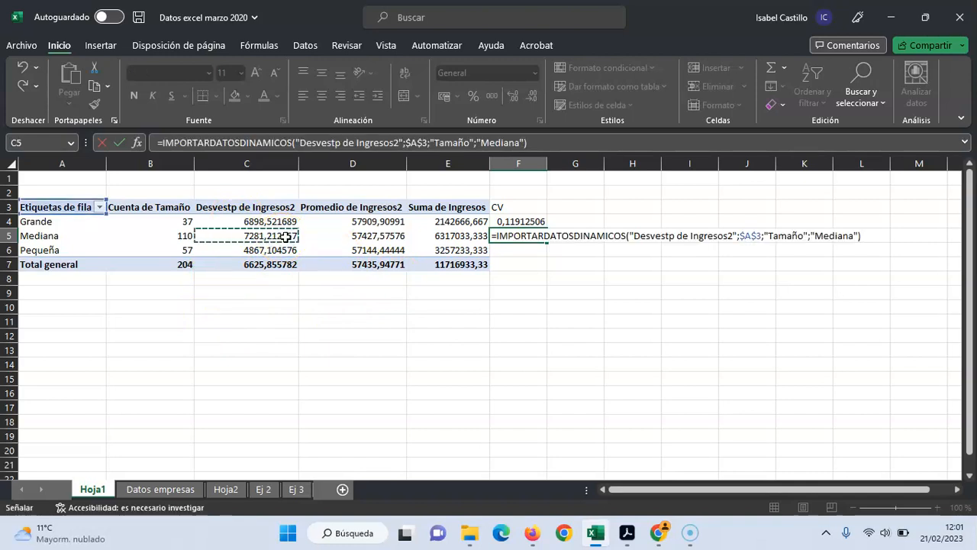
pyautogui.write('/')
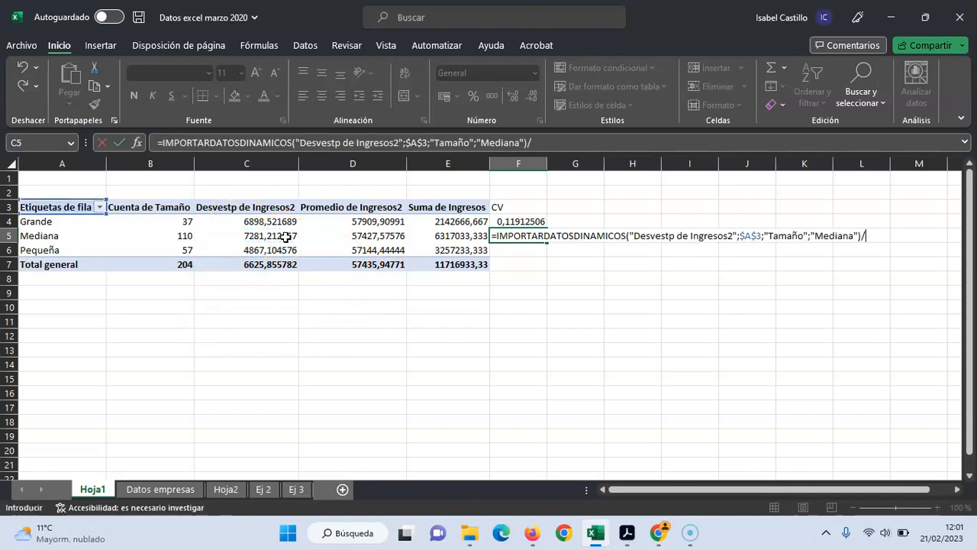
pyautogui.click(356, 235)
pyautogui.press('Return')
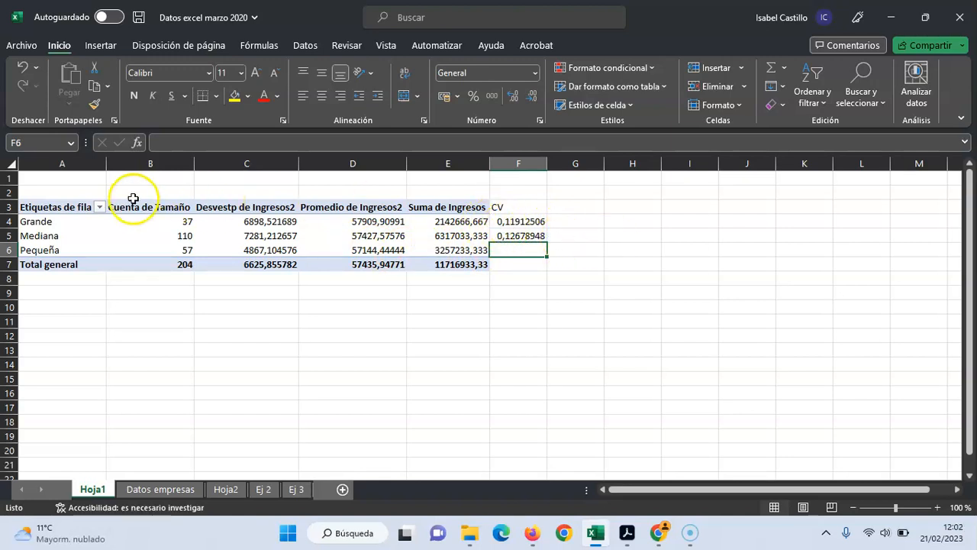
# Compute the CV for Pequeña in F6 as its Desvestp de Ingresos2 divided by its Promedio de Ingresos2
pyautogui.click(512, 252)
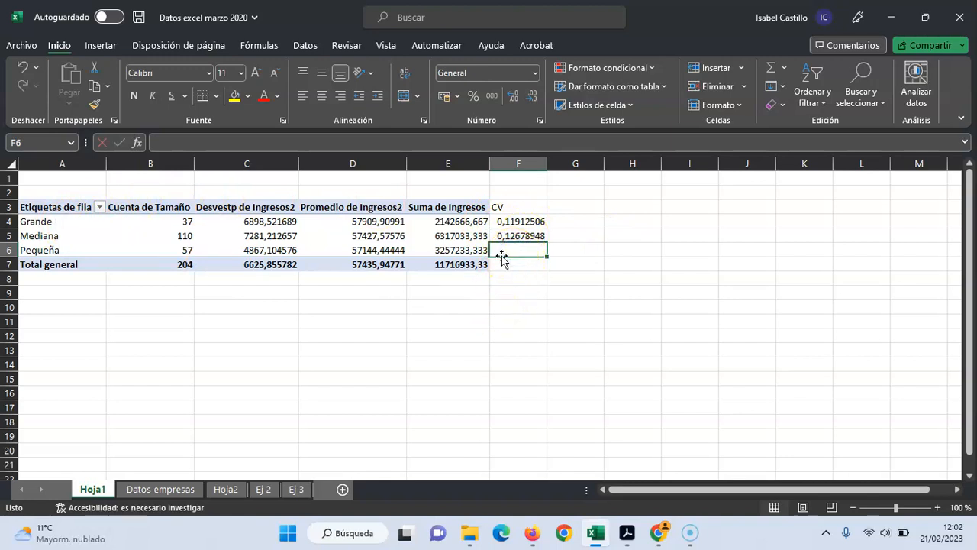
pyautogui.write('=')
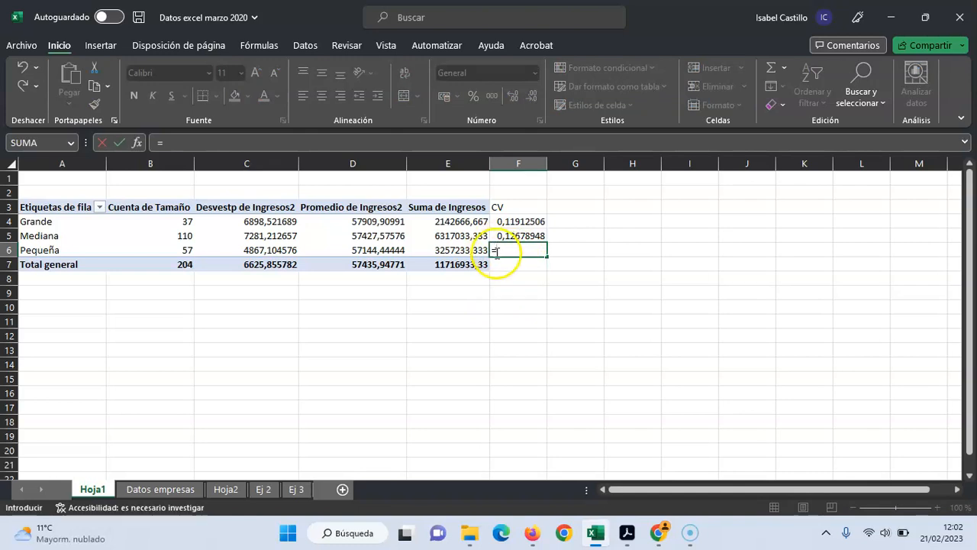
pyautogui.click(287, 248)
pyautogui.write('/')
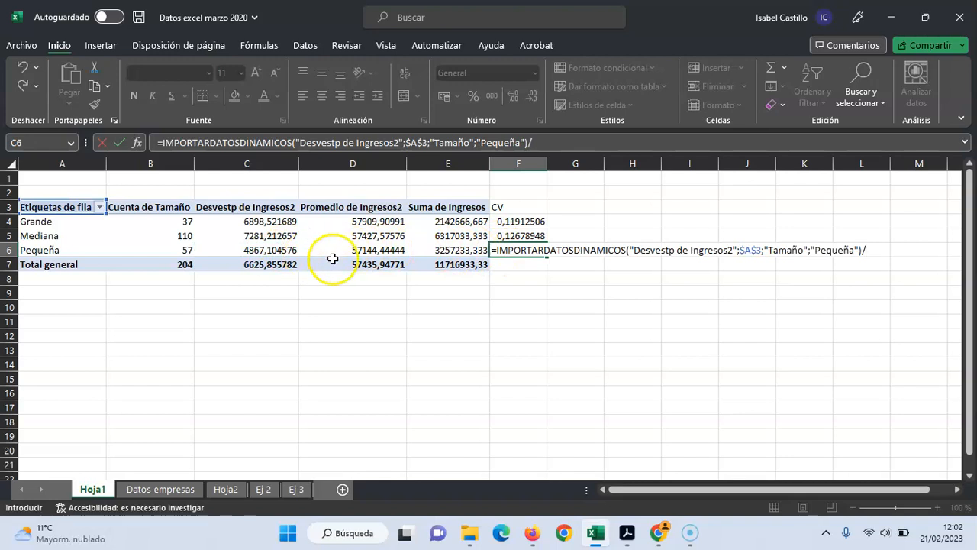
pyautogui.click(368, 250)
pyautogui.press('Return')
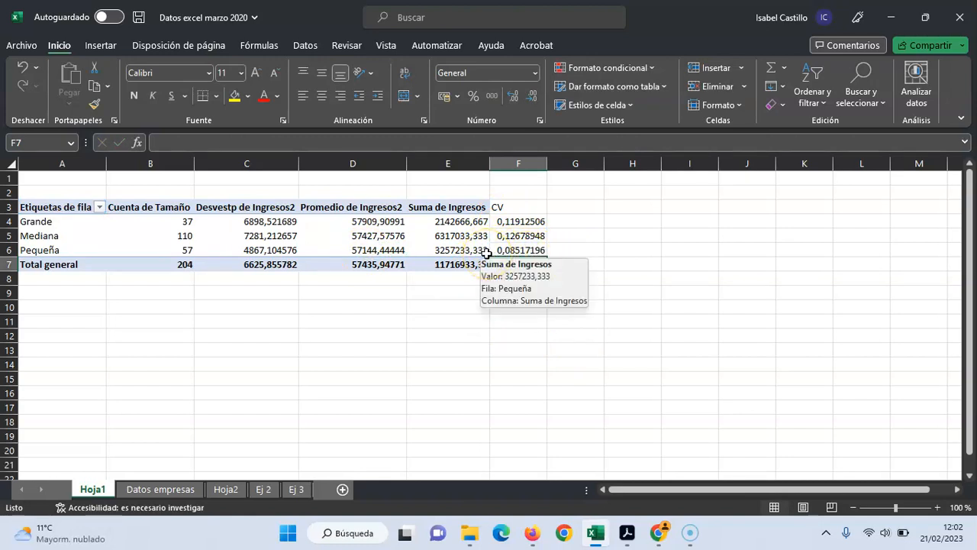
# Write the conclusion "Los ingresos son más homogéneos en las empresas pequeñas" in H6
pyautogui.click(623, 250)
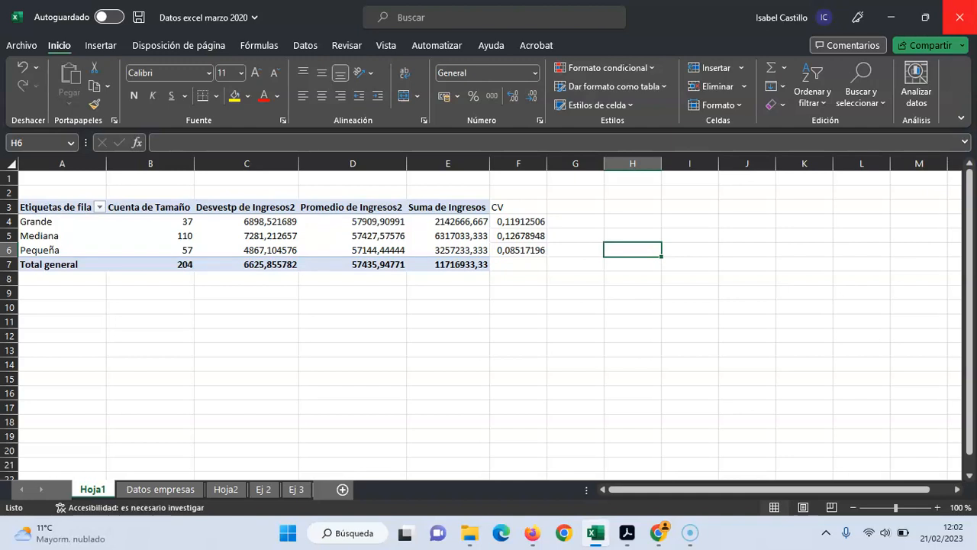
pyautogui.write('Los ingresos son más')
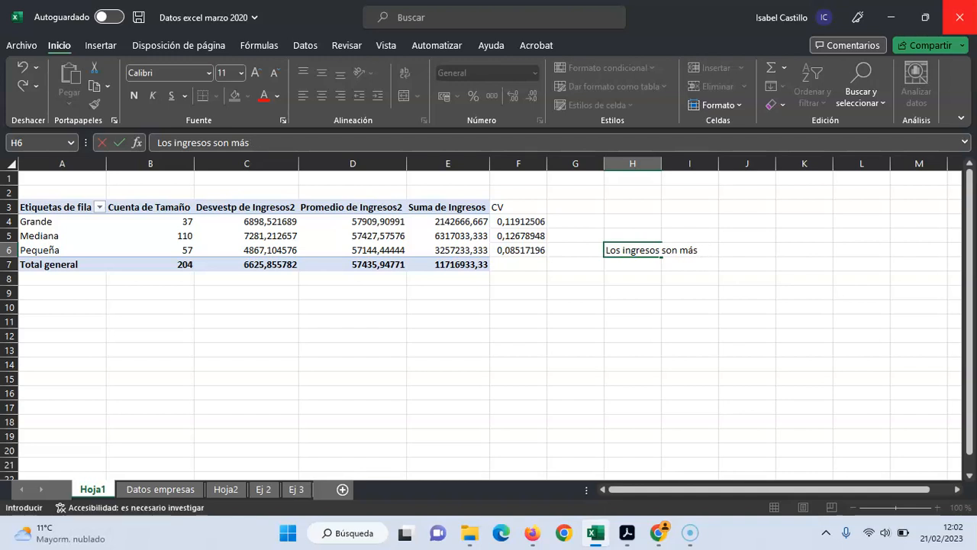
pyautogui.write(' jomogéneos en las empresas')
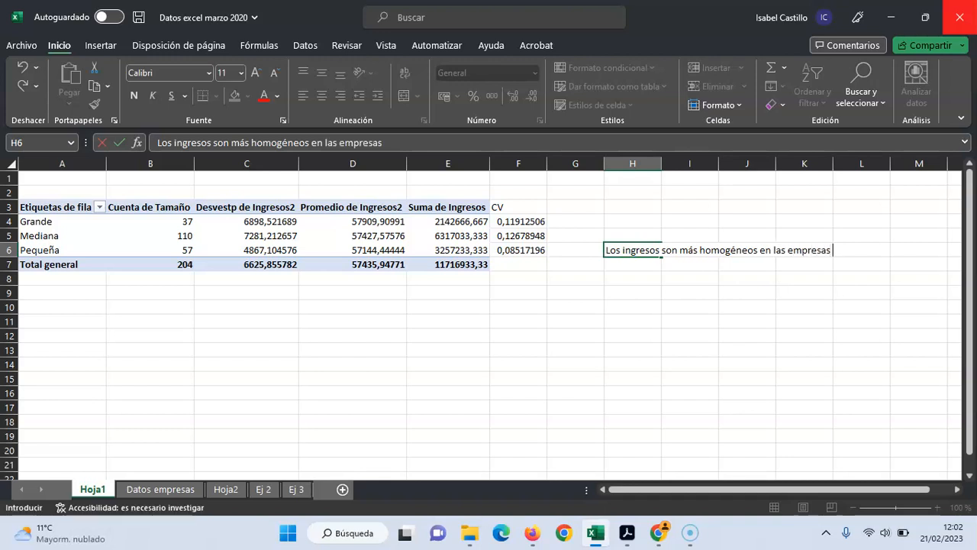
pyautogui.write(' pequeñas')
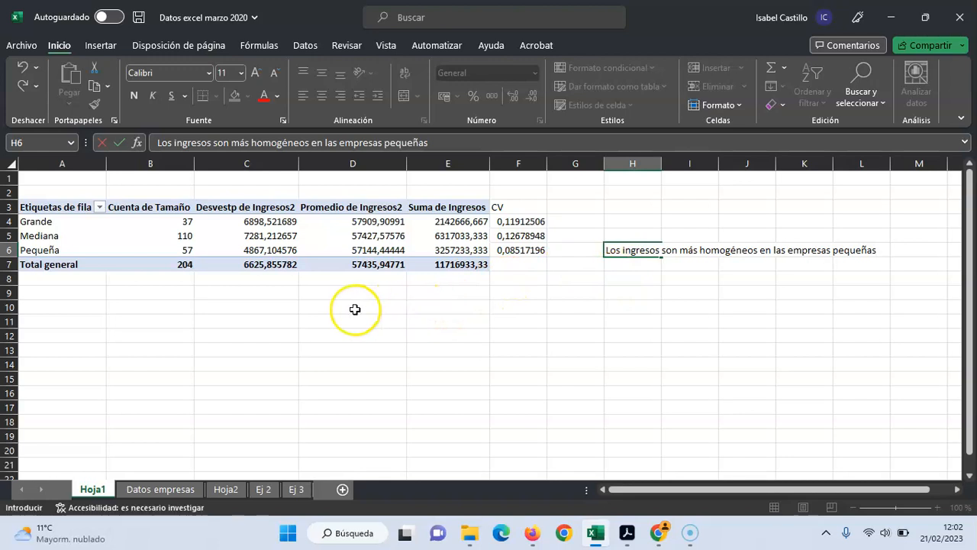
# Enter the unit € in C8 and D8, below the Desvestp and Promedio columns
pyautogui.click(279, 281)
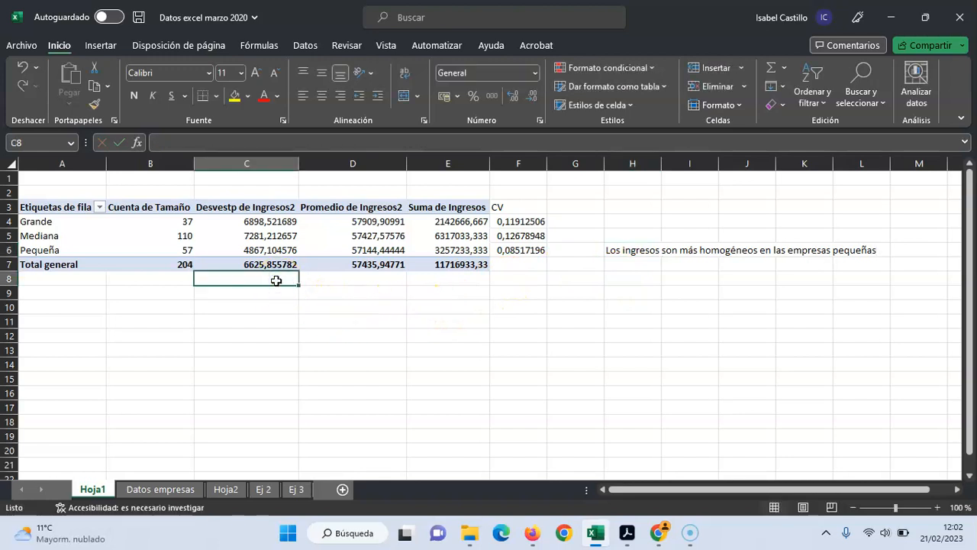
pyautogui.write('€')
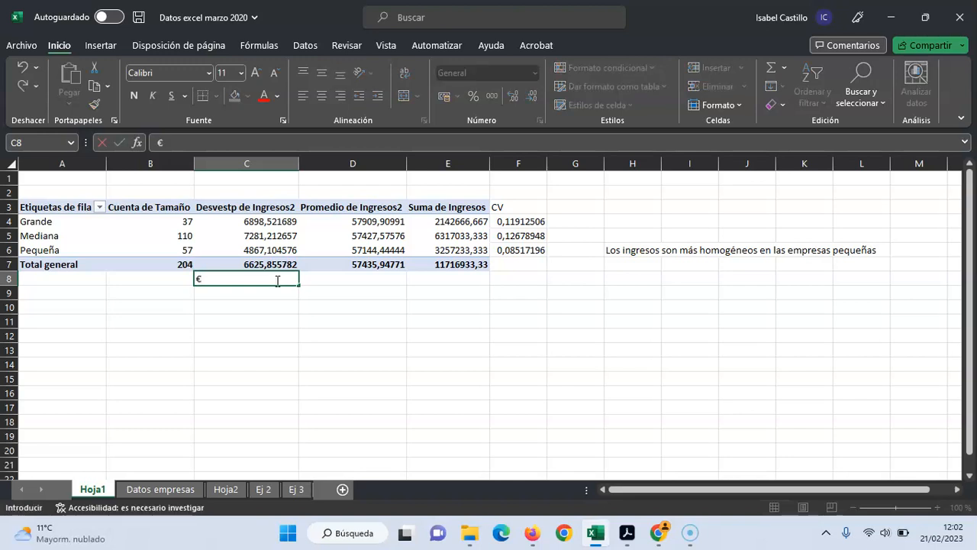
pyautogui.click(346, 278)
pyautogui.write('€')
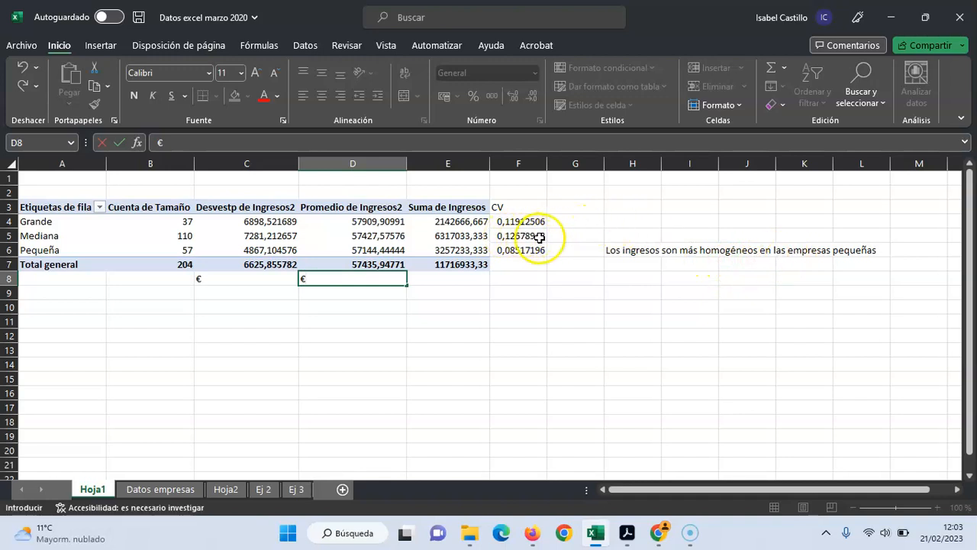
# Write the conclusion "Los ingresos son más dispersos o heterogeneos en las empresas medianas" in H5
pyautogui.click(624, 232)
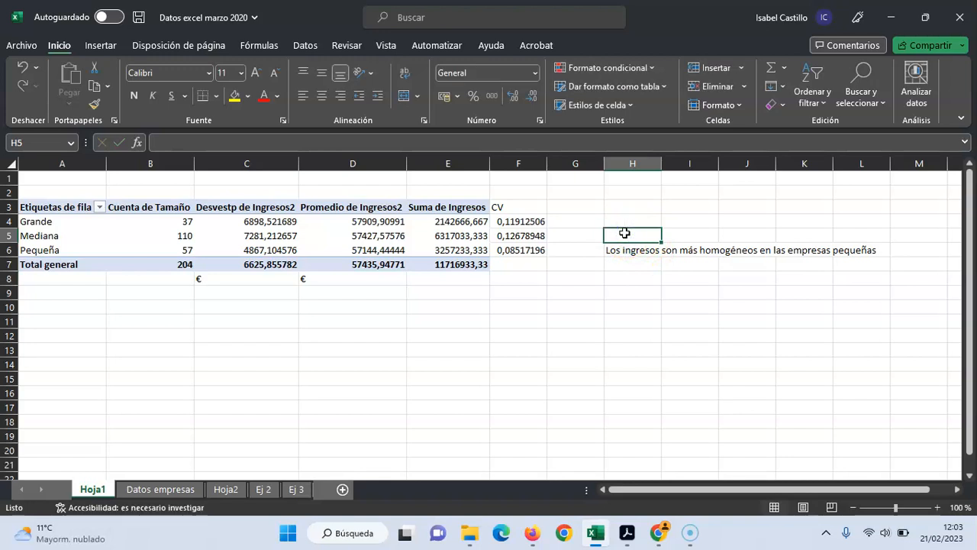
pyautogui.write('Los ')
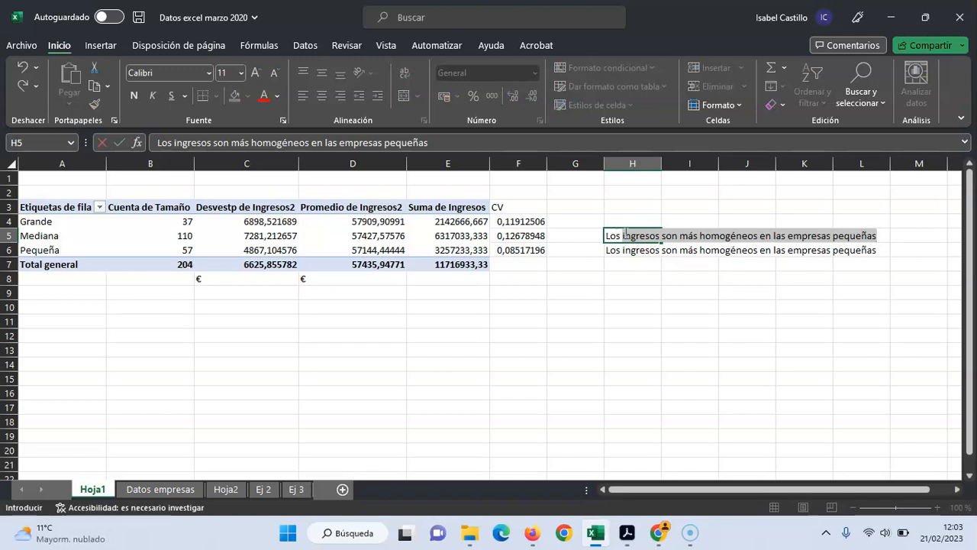
pyautogui.write('ingresos')
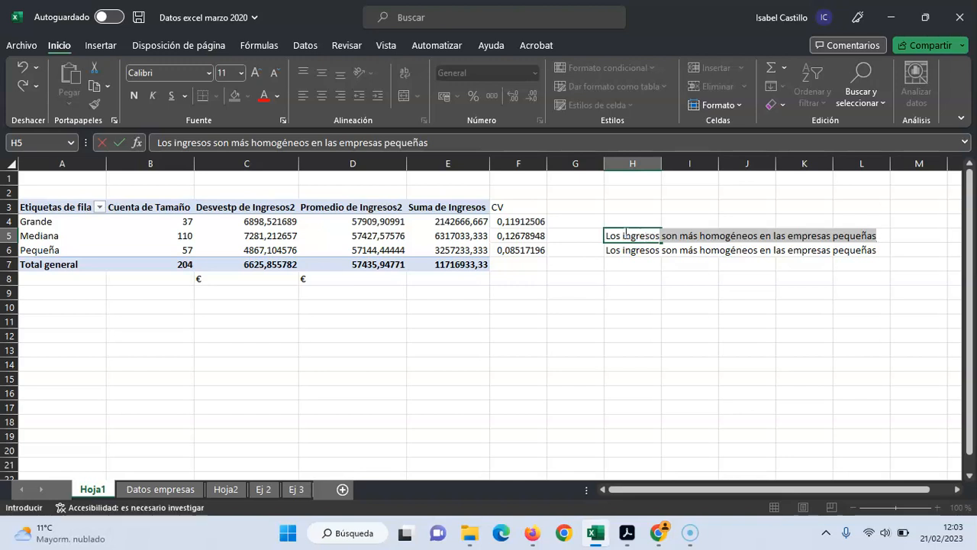
pyautogui.write(' son más ')
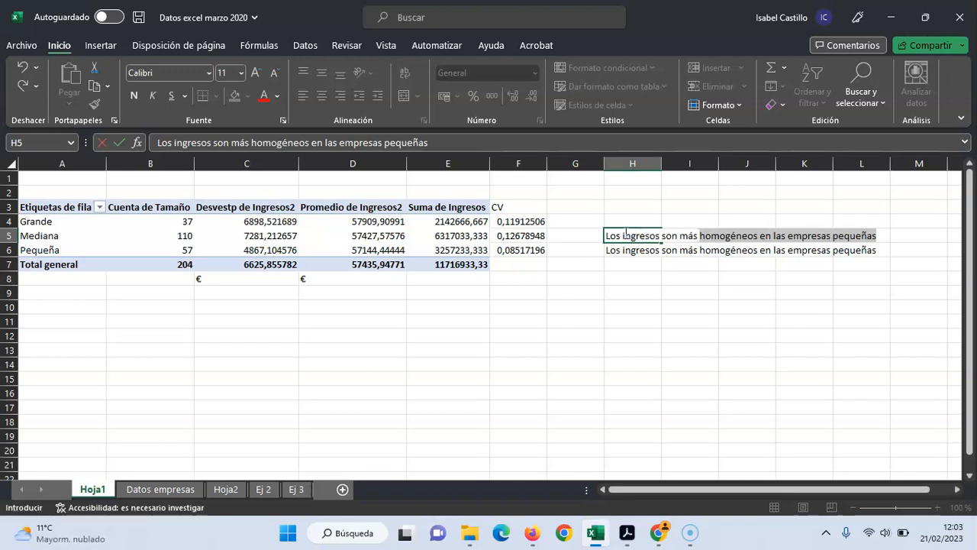
pyautogui.write('dispers')
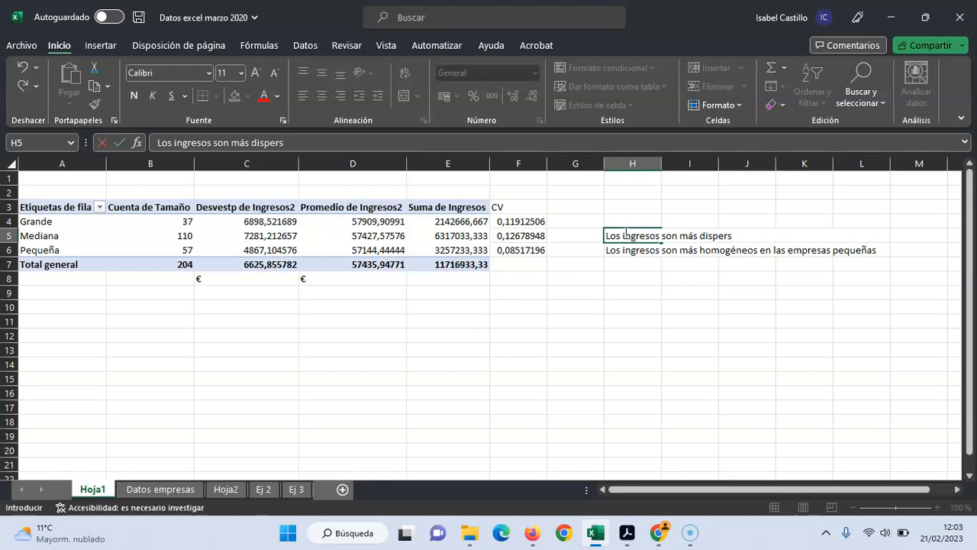
pyautogui.write('os o e')
pyautogui.write('eterog')
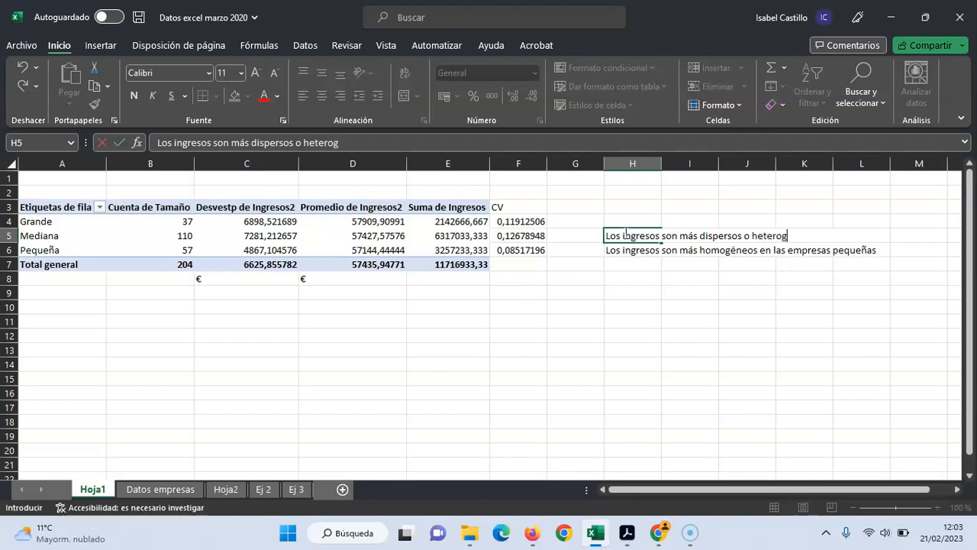
pyautogui.write('eneos en las emp')
pyautogui.write('res')
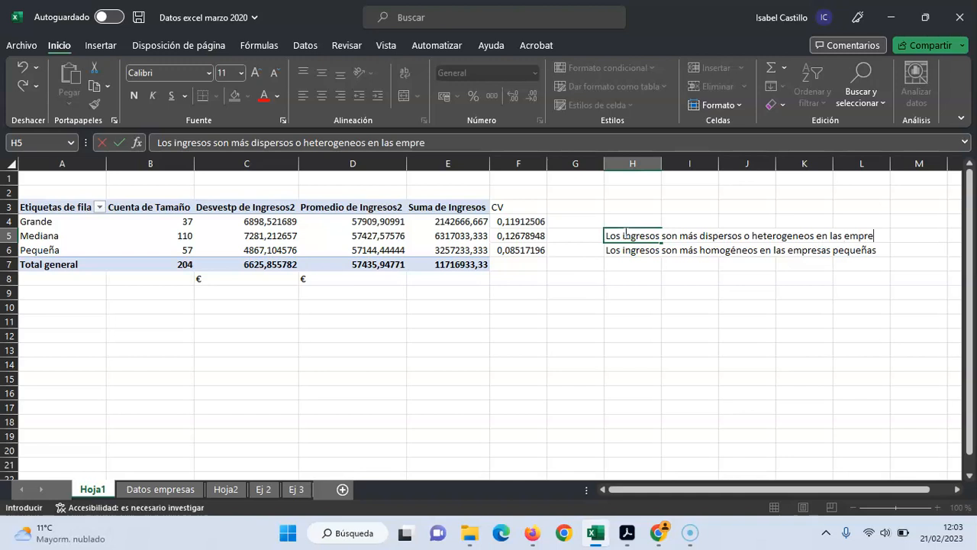
pyautogui.write('as medianas')
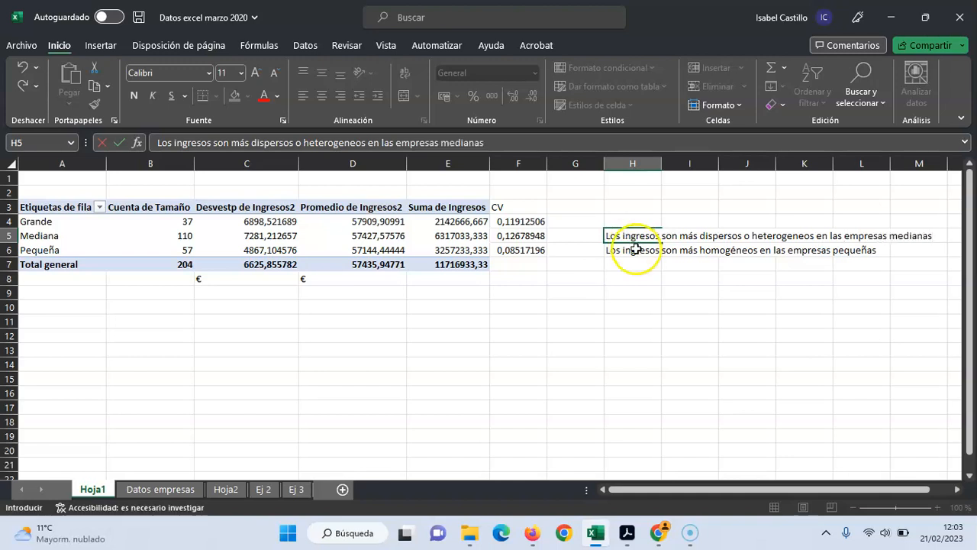
pyautogui.click(678, 296)
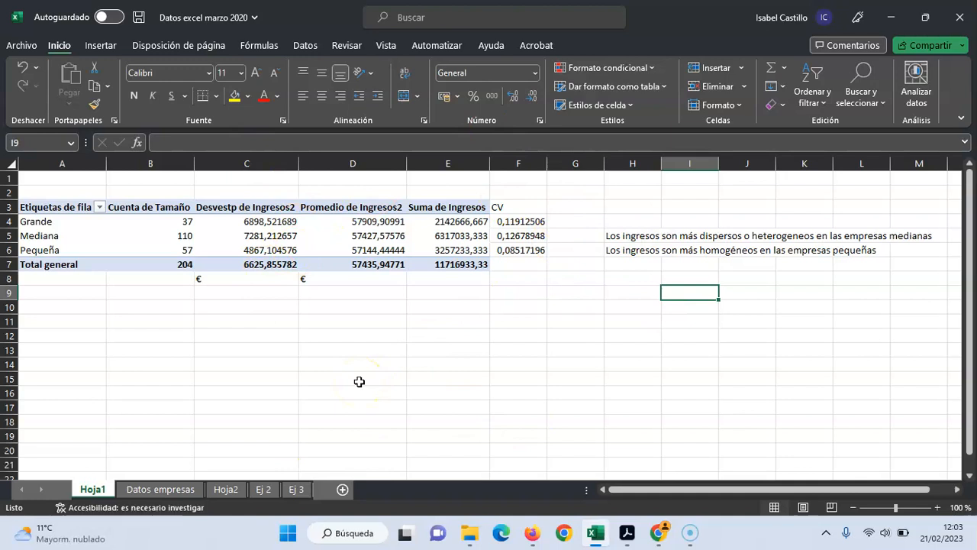
# Switch to the exam PDF in Acrobat and read parts C and D of Ejercicio 3 about velocidad de entrega
pyautogui.click(628, 534)
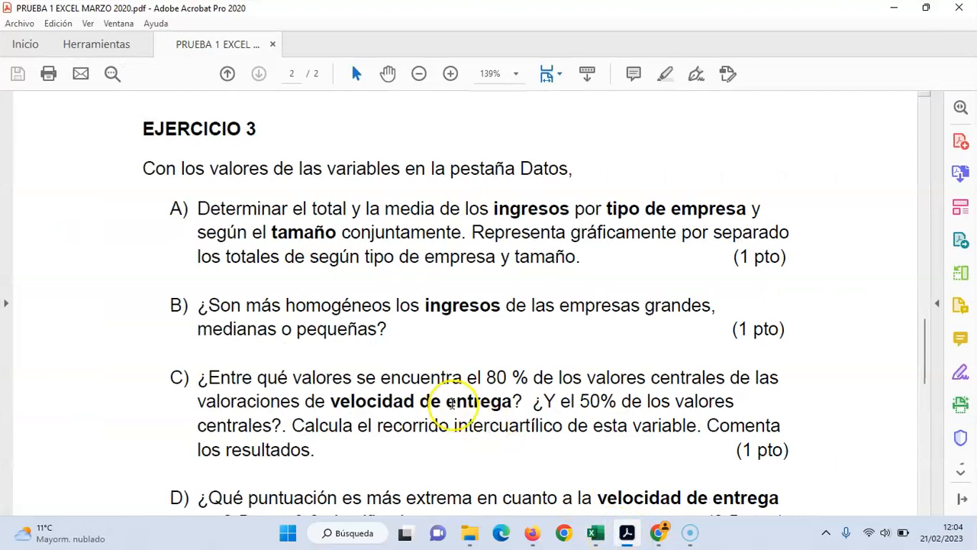
pyautogui.scroll(-1, 261, 309)
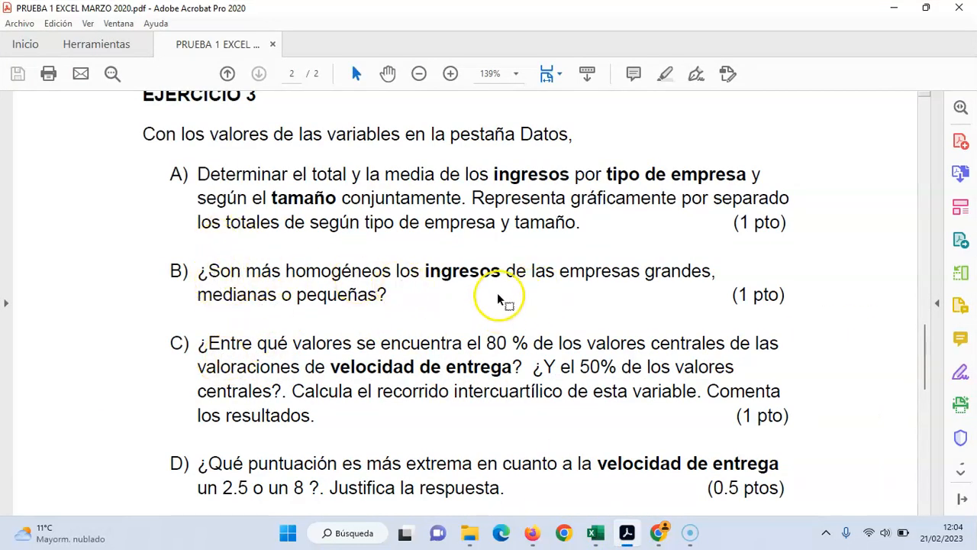
pyautogui.scroll(-1, 506, 219)
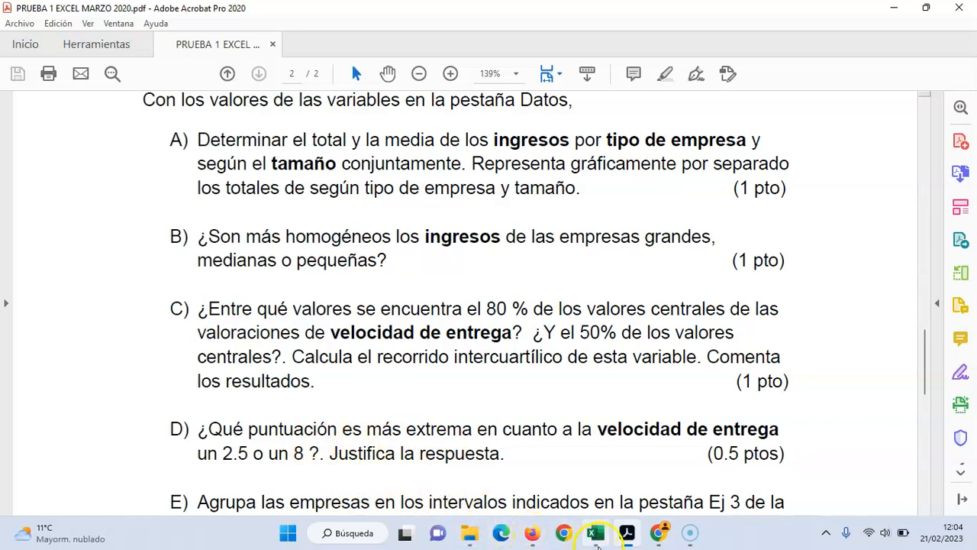
pyautogui.moveTo(607, 543)
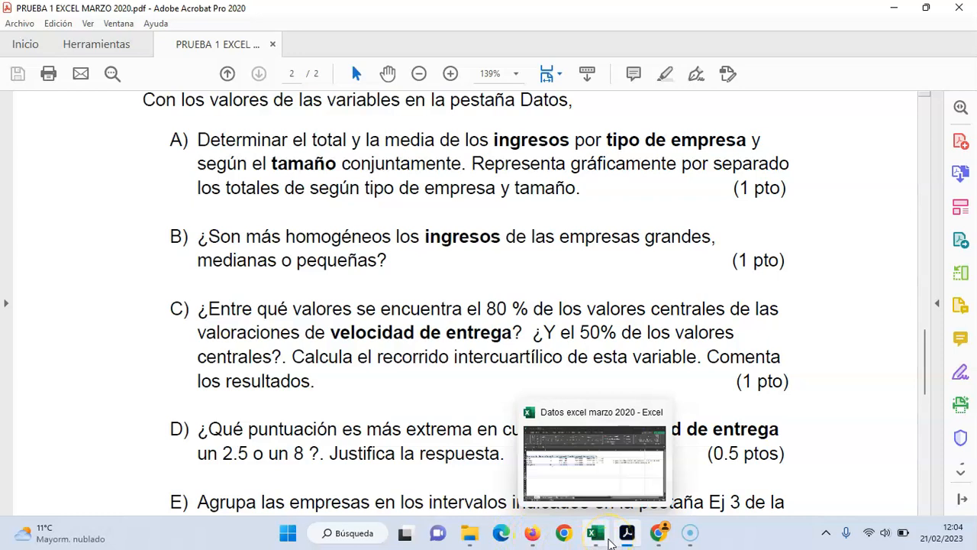
# Return to the Excel workbook and enter the label "Z" in J6 of the Datos empresas sheet
pyautogui.click(610, 543)
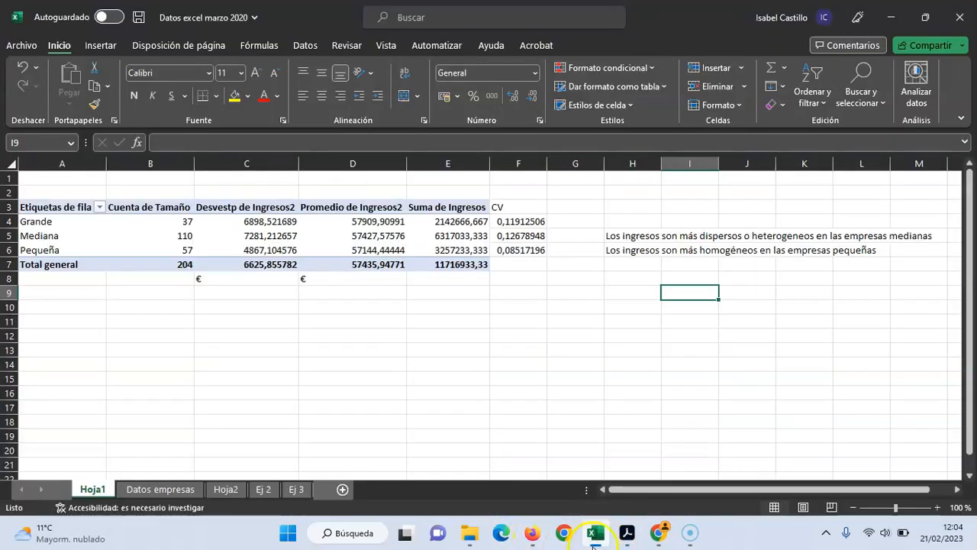
pyautogui.click(181, 493)
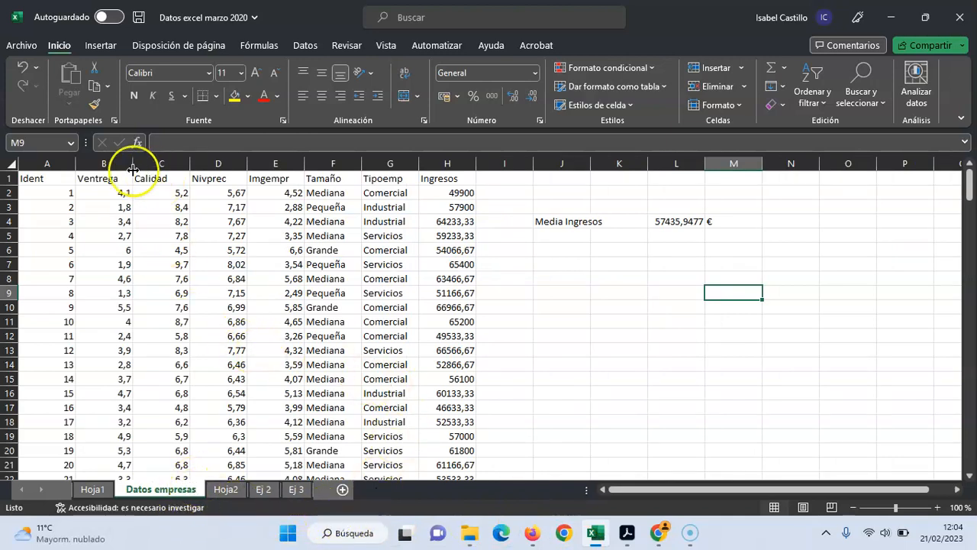
pyautogui.click(555, 252)
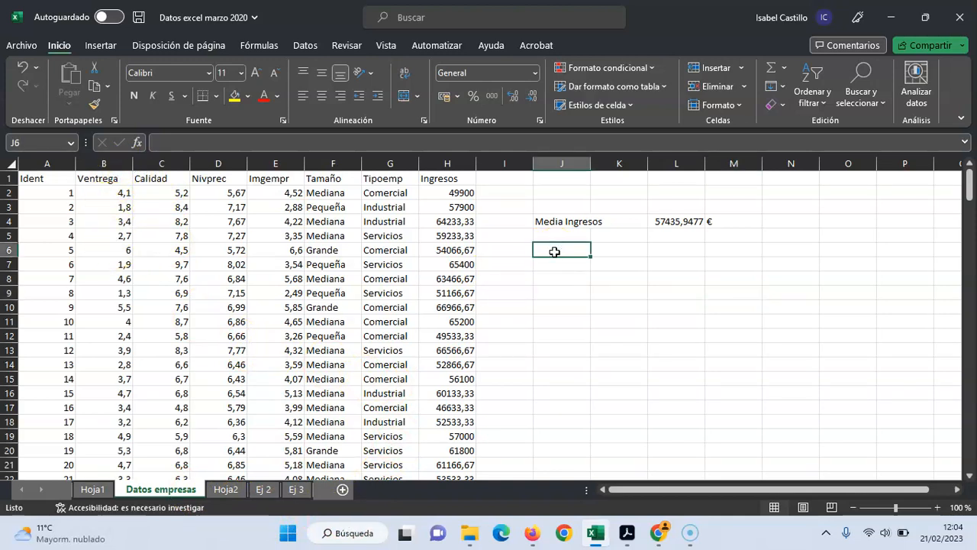
pyautogui.write('Z')
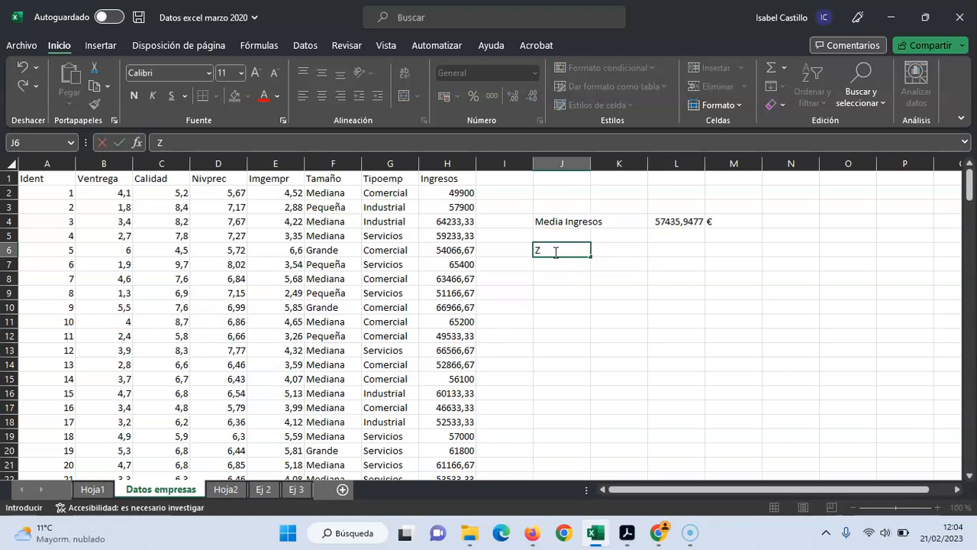
# Enter the labels "Media de Ventrega" in J8 and "Des Tipica Ventrega" in J9
pyautogui.click(547, 277)
pyautogui.write('Media de Ve')
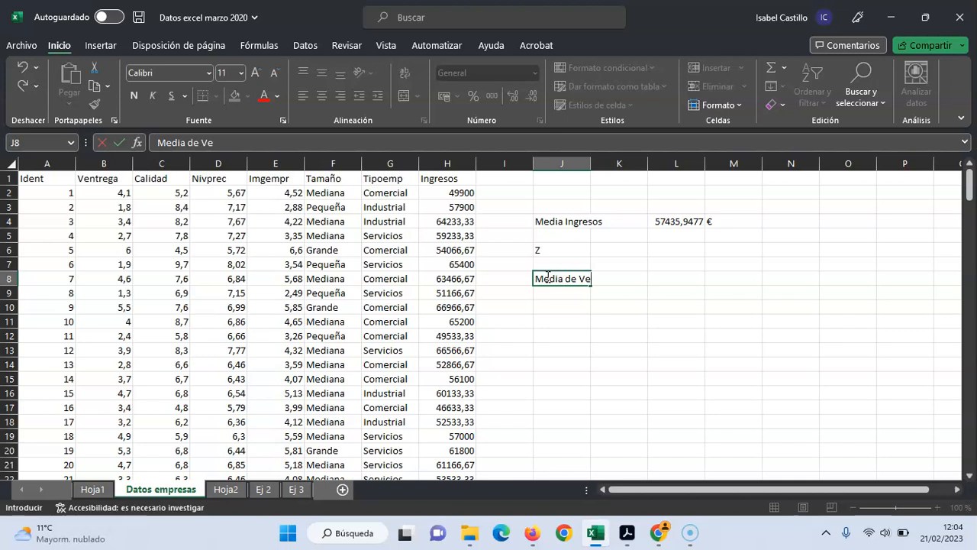
pyautogui.write('ntrega')
pyautogui.click(557, 293)
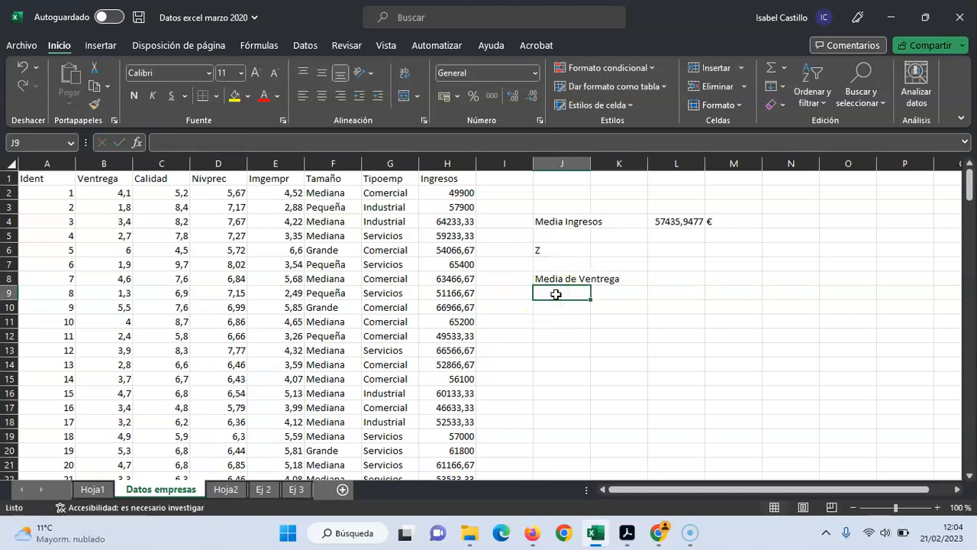
pyautogui.write('Des T')
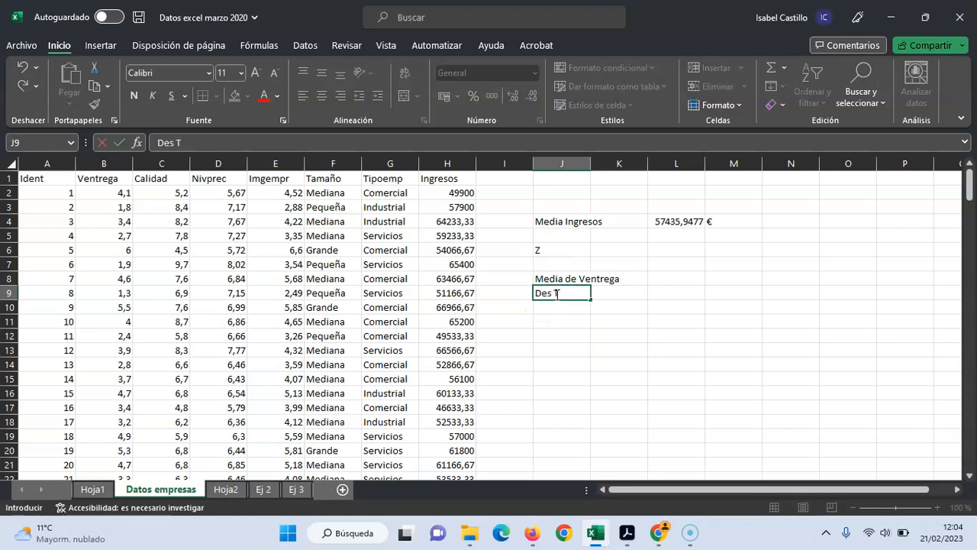
pyautogui.write('ipica Vent')
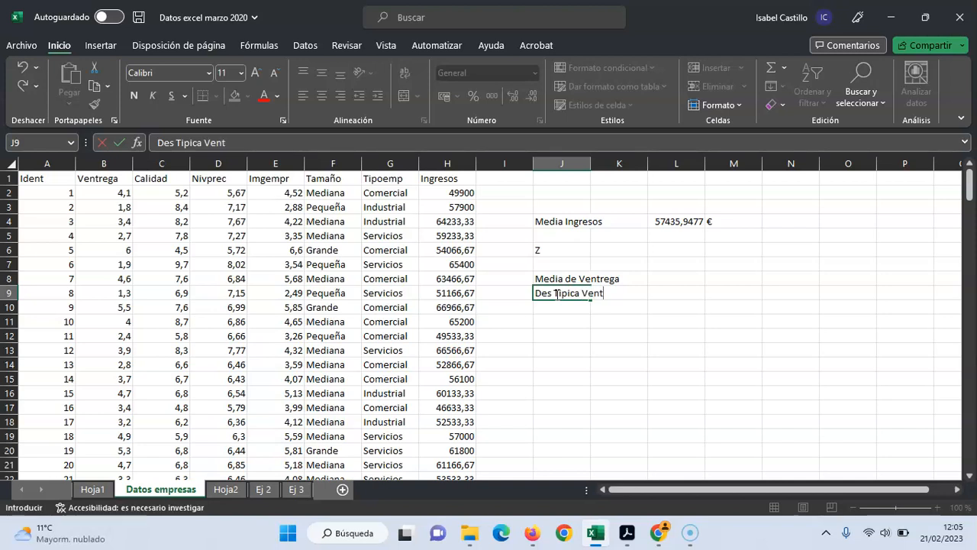
pyautogui.write('rega')
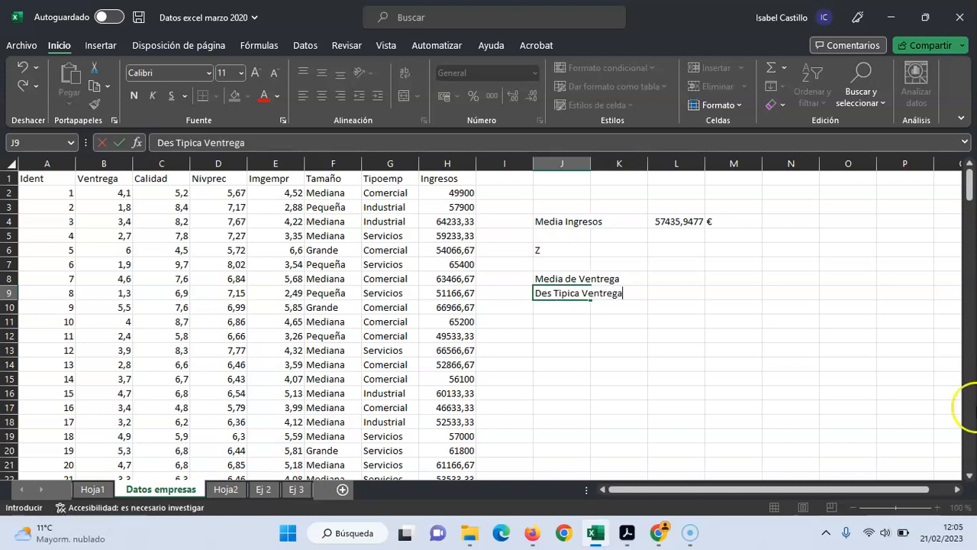
# Compute the mean of Ventrega in L8 with PROMEDIO over the whole column B
pyautogui.click(682, 279)
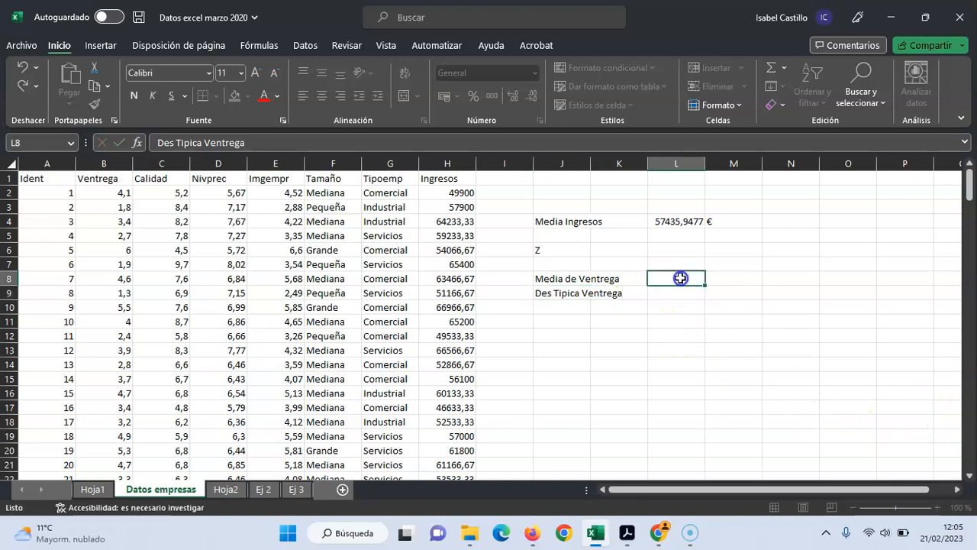
pyautogui.write('=')
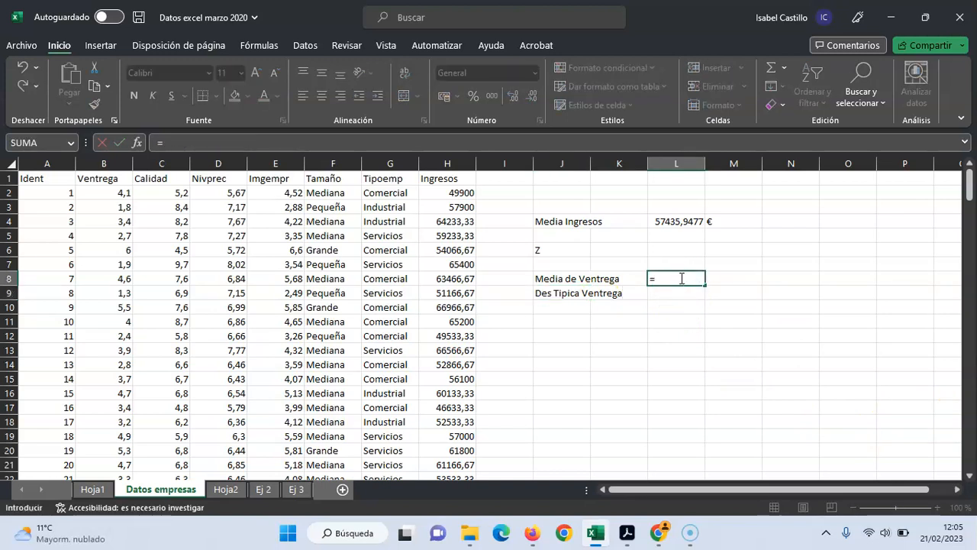
pyautogui.write('Pro')
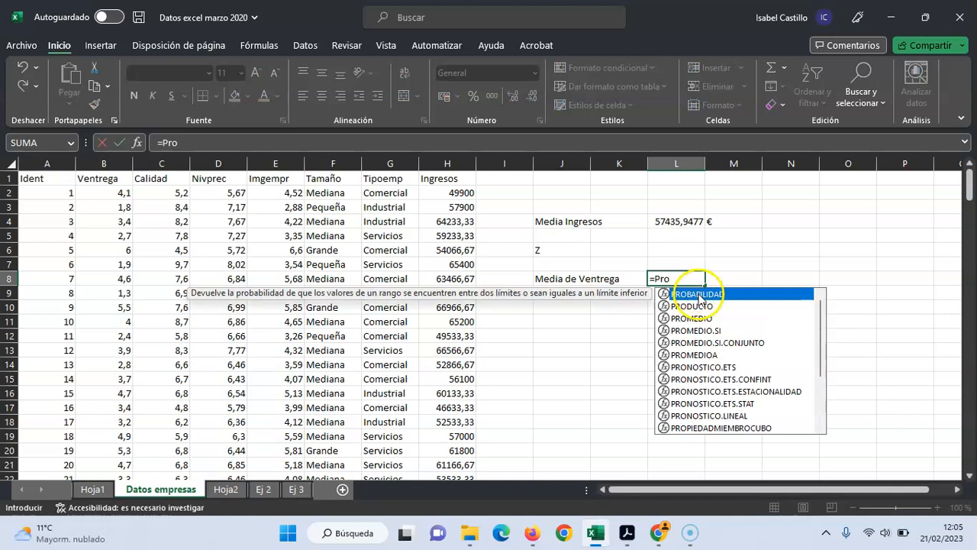
pyautogui.doubleClick(691, 317)
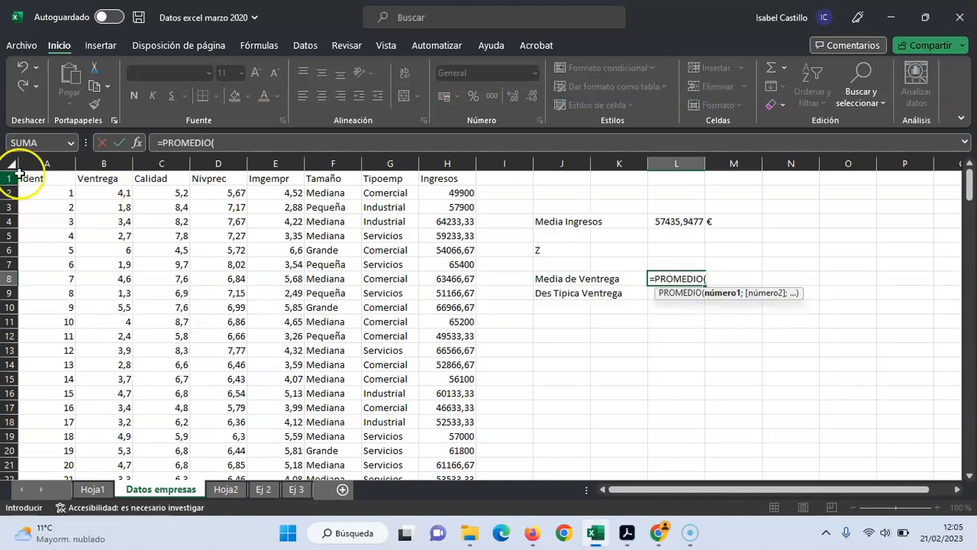
pyautogui.click(91, 158)
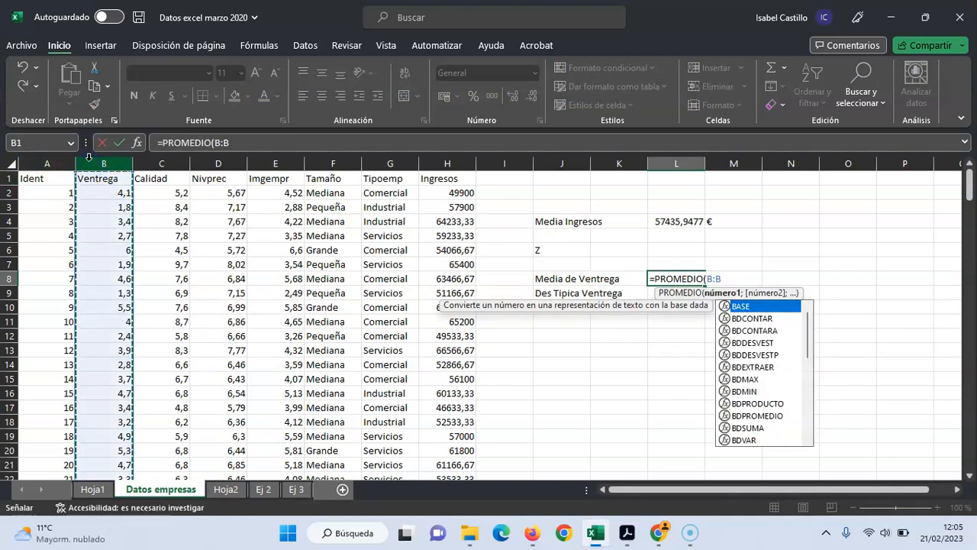
pyautogui.press('Return')
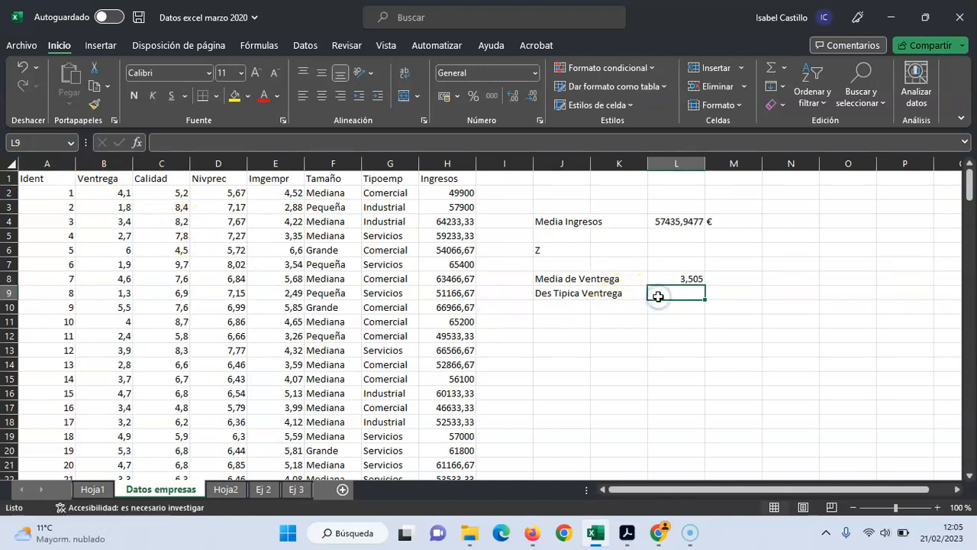
# Compute the population standard deviation of Ventrega in L9 with DESVEST.P over the whole column B
pyautogui.write('=')
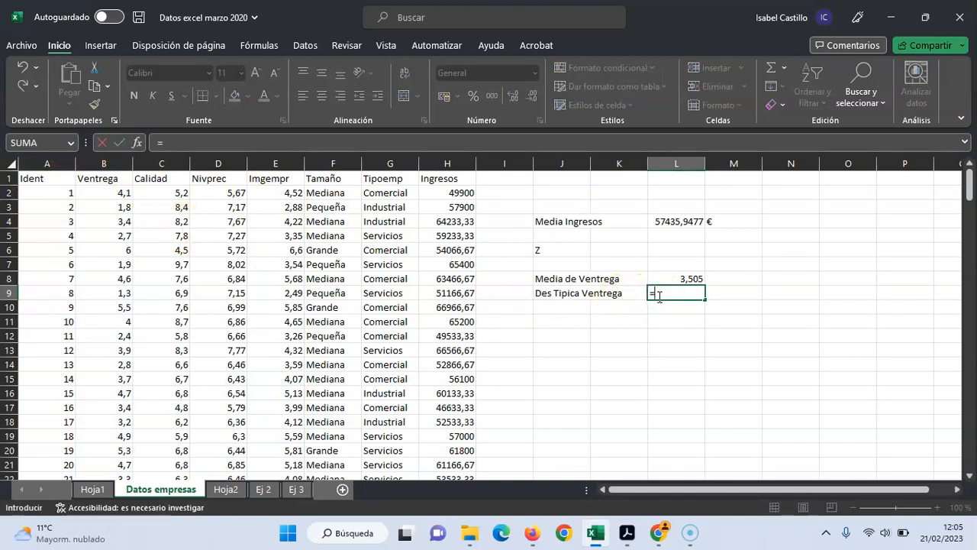
pyautogui.write('desve')
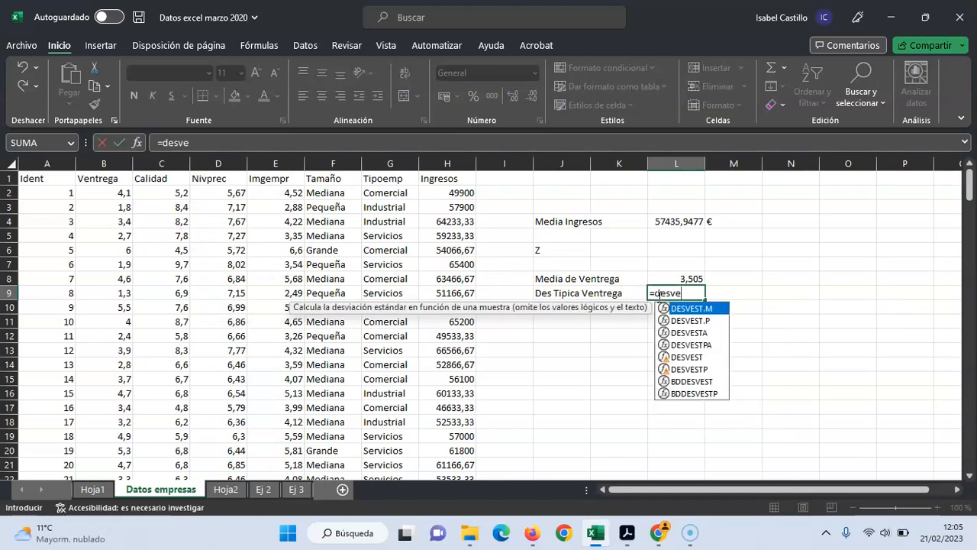
pyautogui.doubleClick(689, 320)
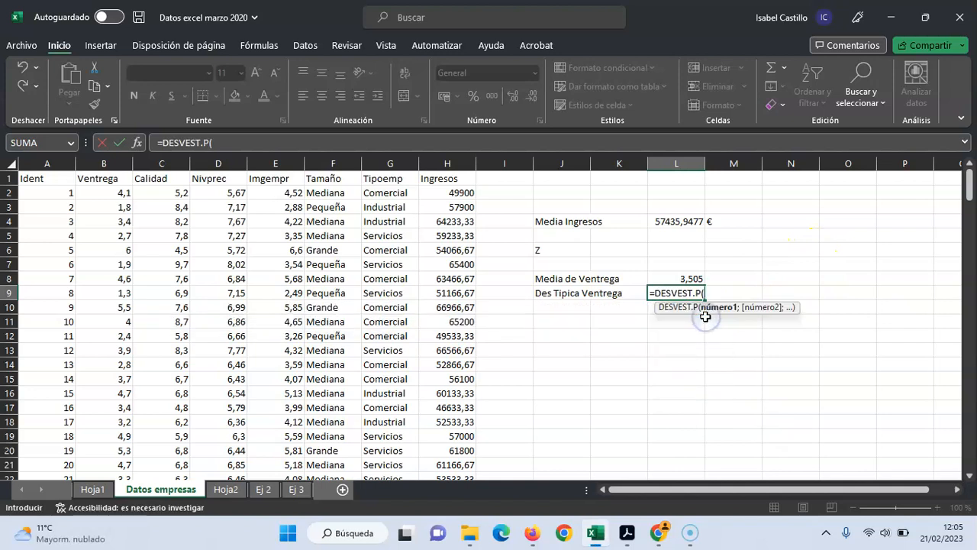
pyautogui.click(108, 157)
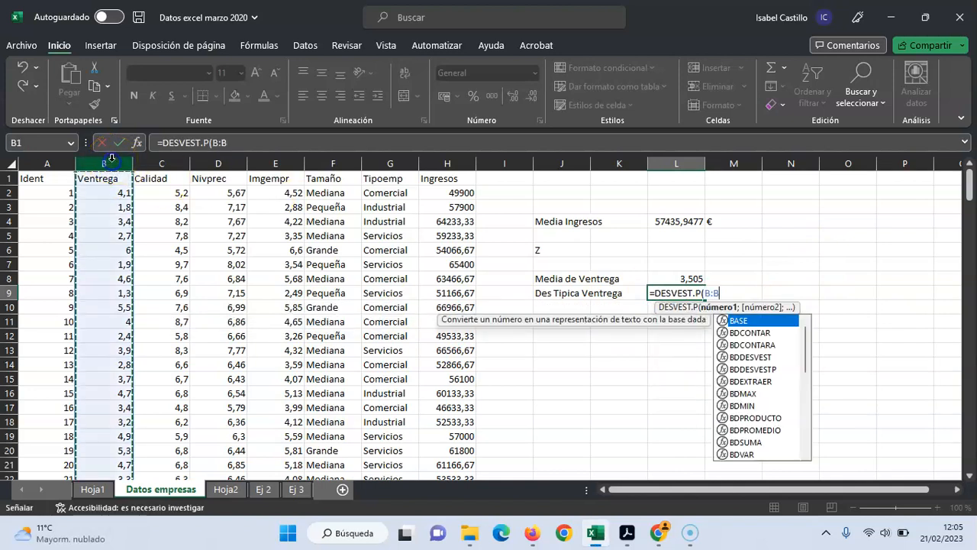
pyautogui.press('Return')
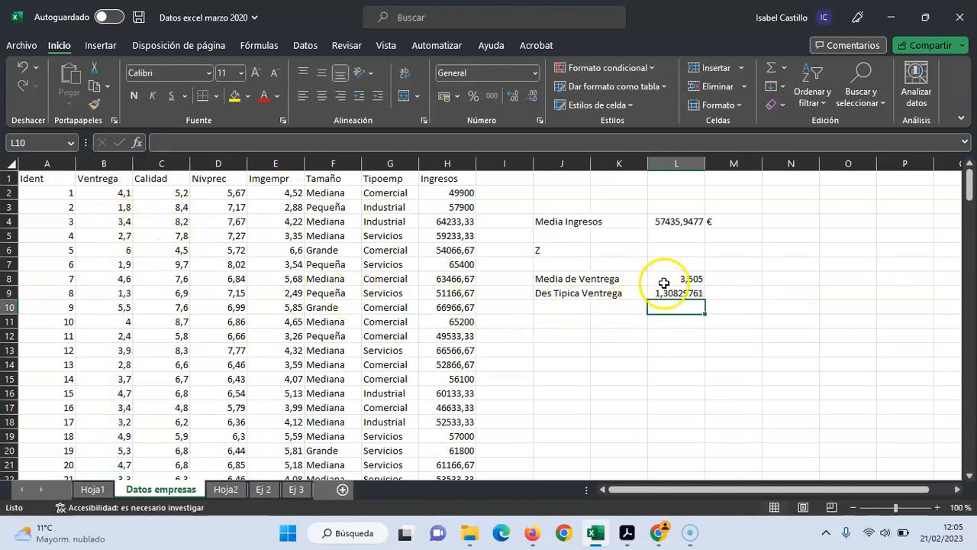
# Enter the label "Puntuación 8 Z8=" in J11
pyautogui.click(539, 322)
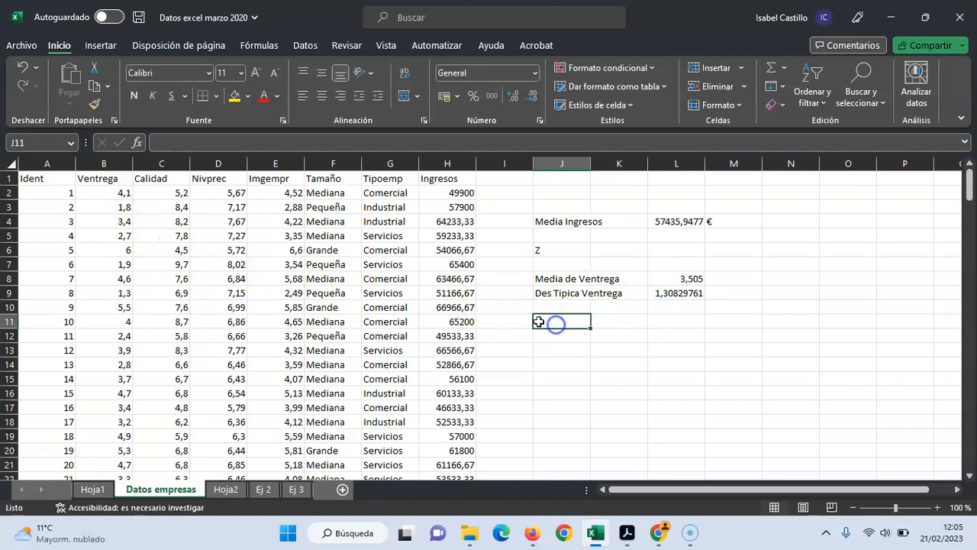
pyautogui.write('P')
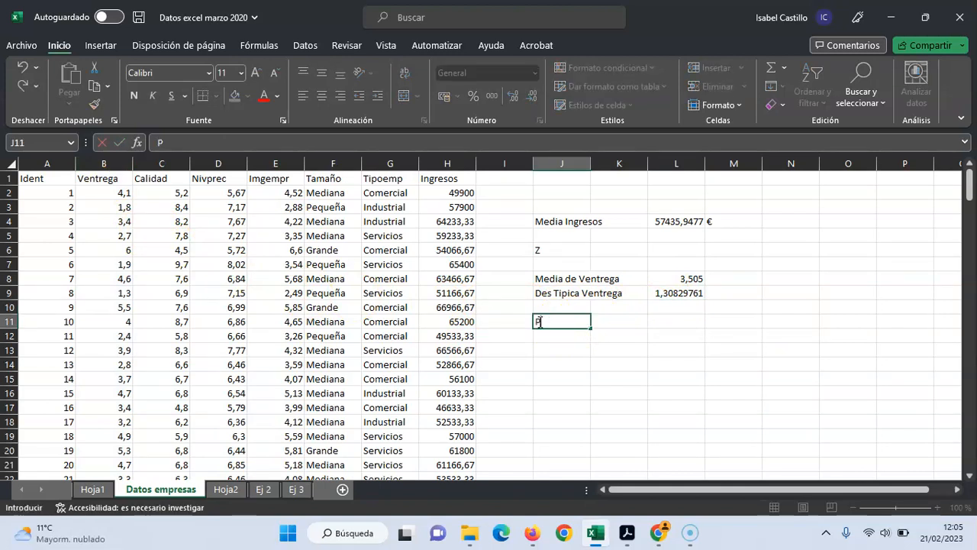
pyautogui.write('untuación 8')
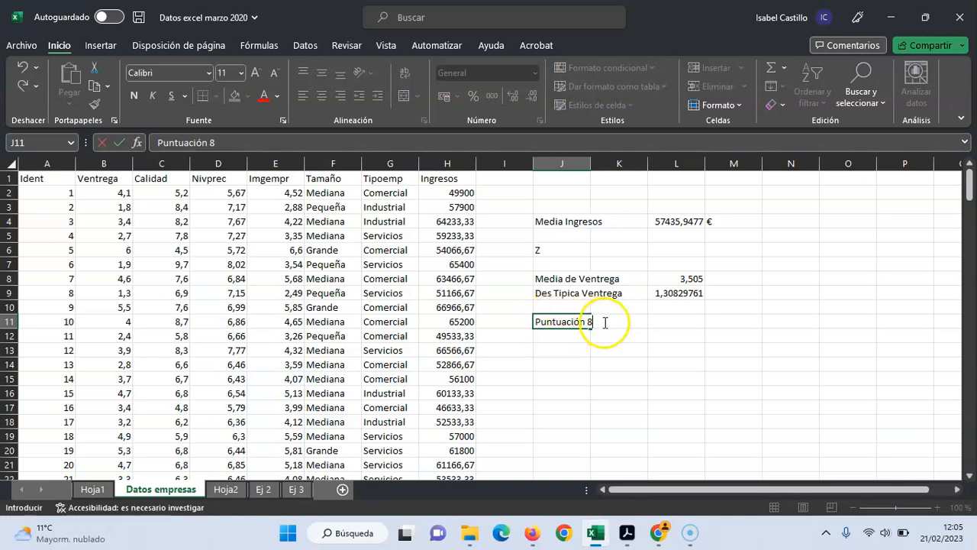
pyautogui.press('F2')
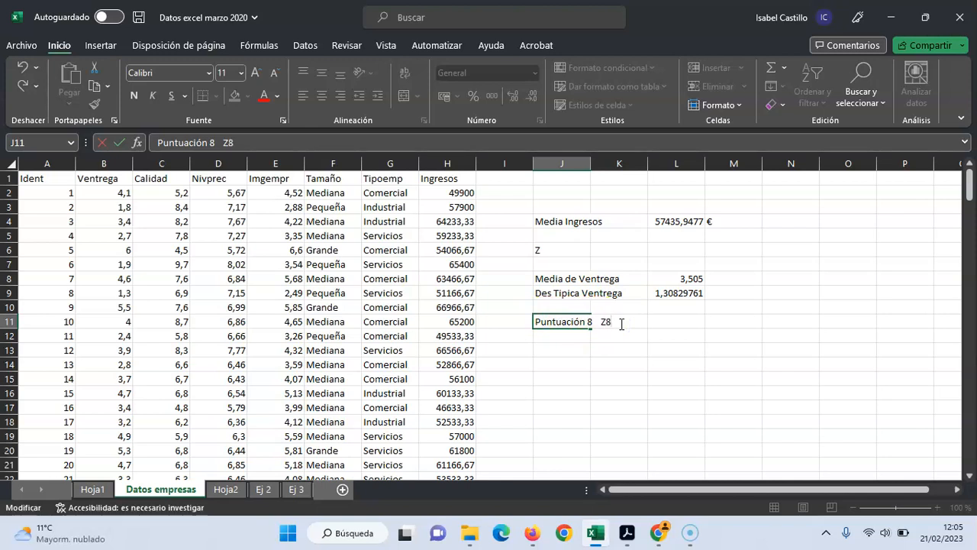
pyautogui.write('Z8=')
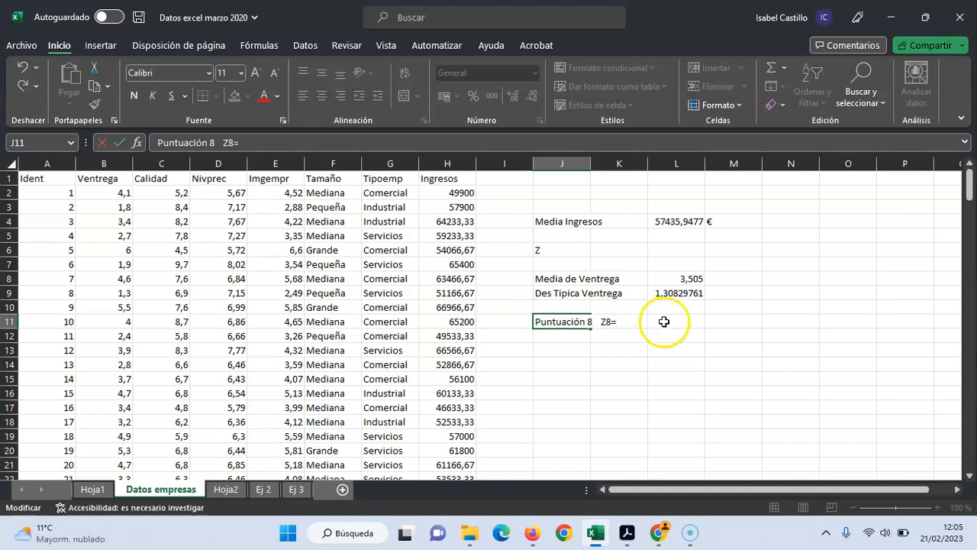
# Compute the Z-score for a Ventrega score of 8 in L11 with the formula =(8-L8)/L9
pyautogui.click(666, 321)
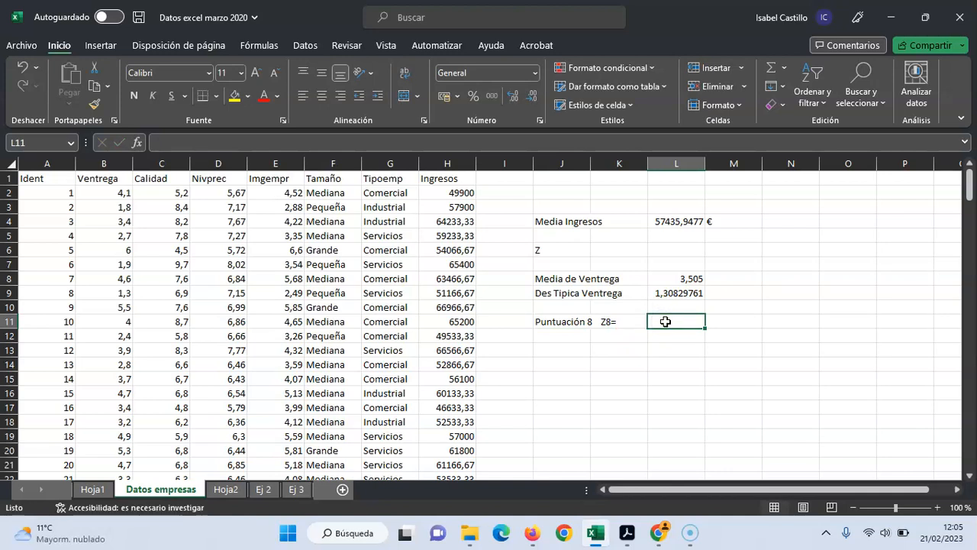
pyautogui.write('=')
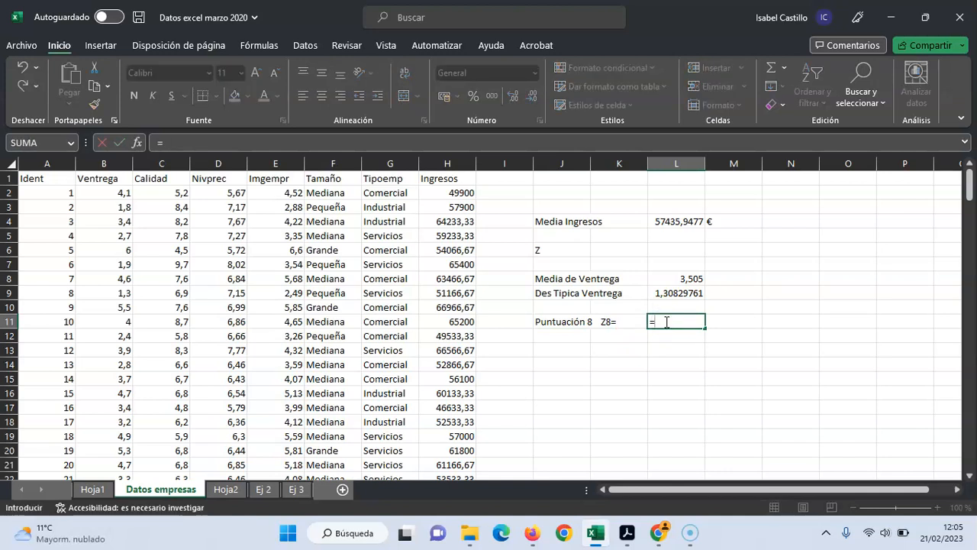
pyautogui.write('(8-')
pyautogui.click(684, 280)
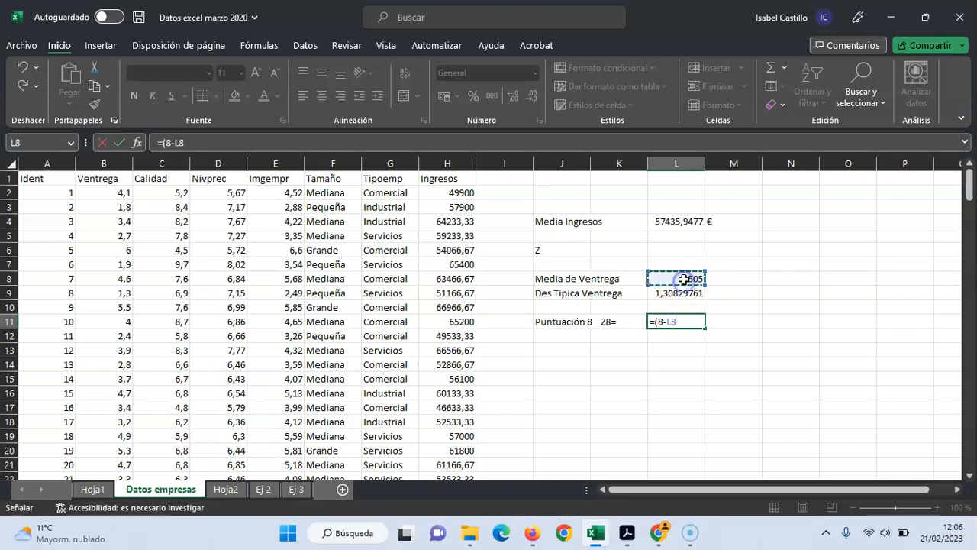
pyautogui.write(')/')
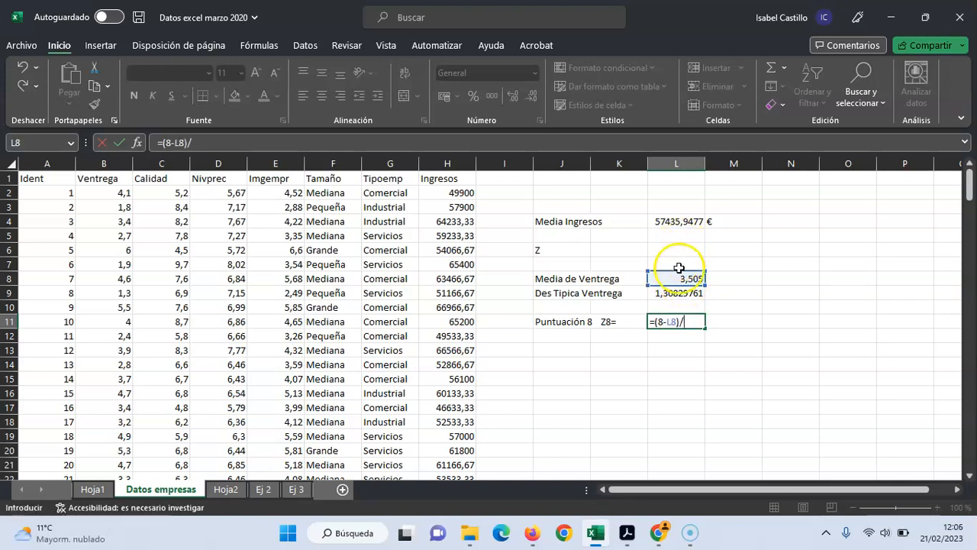
pyautogui.click(680, 299)
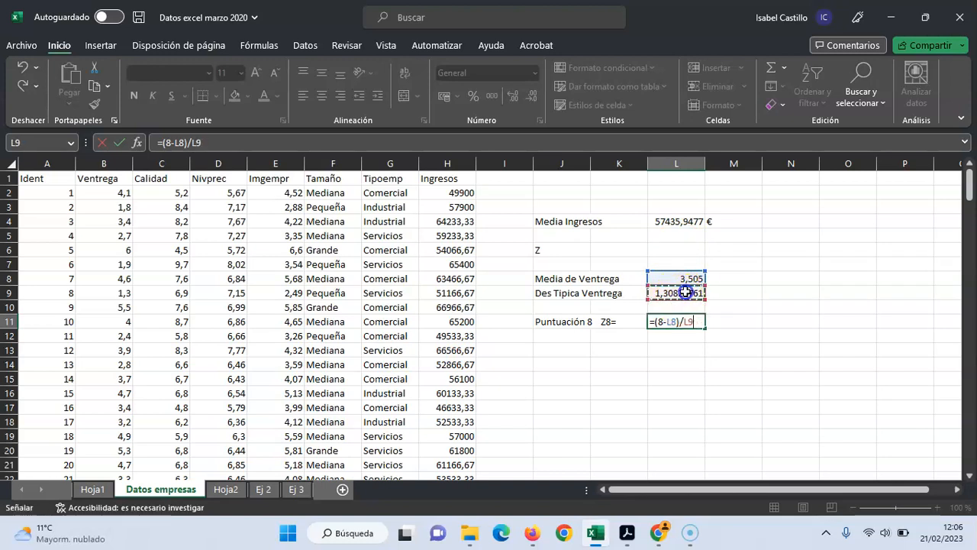
pyautogui.press('Return')
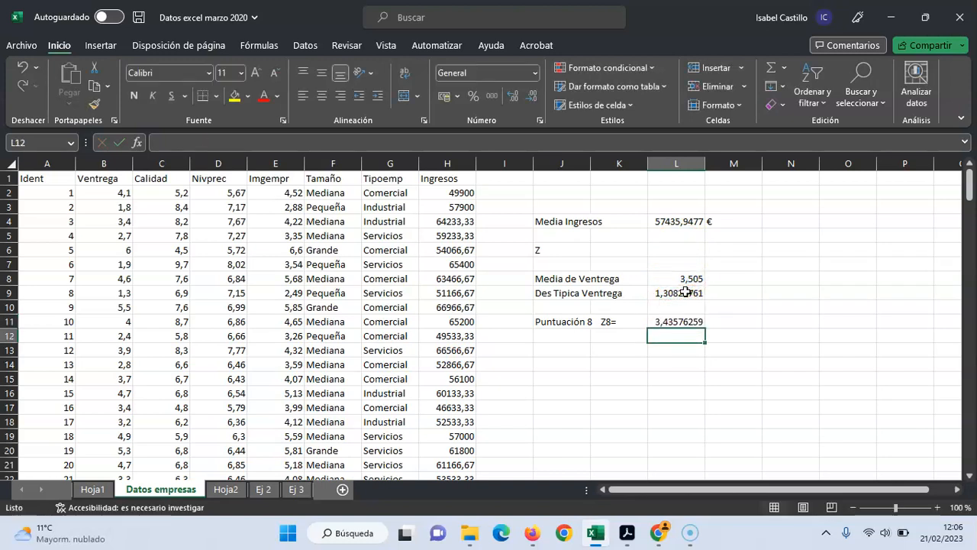
# Enter the label "Puntuación 2,5" in J12
pyautogui.click(562, 347)
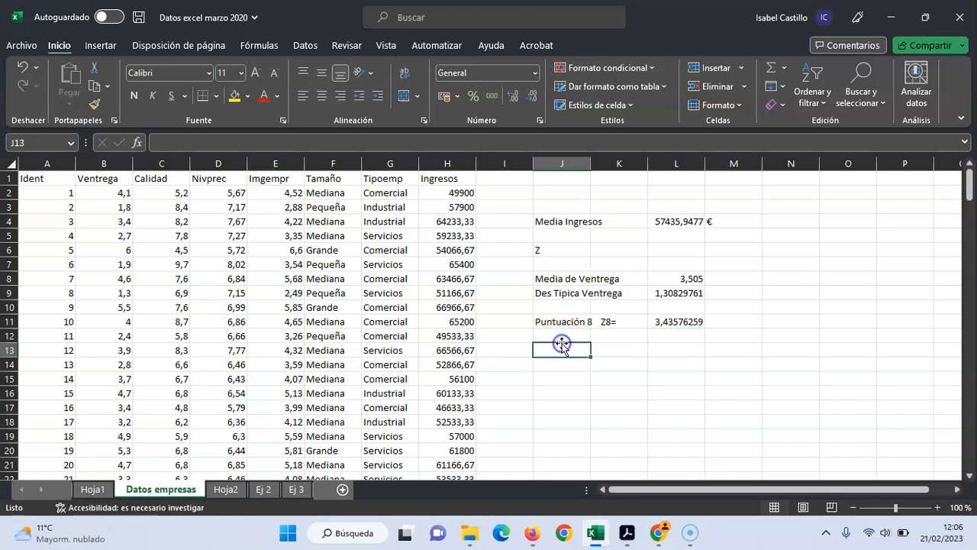
pyautogui.click(548, 336)
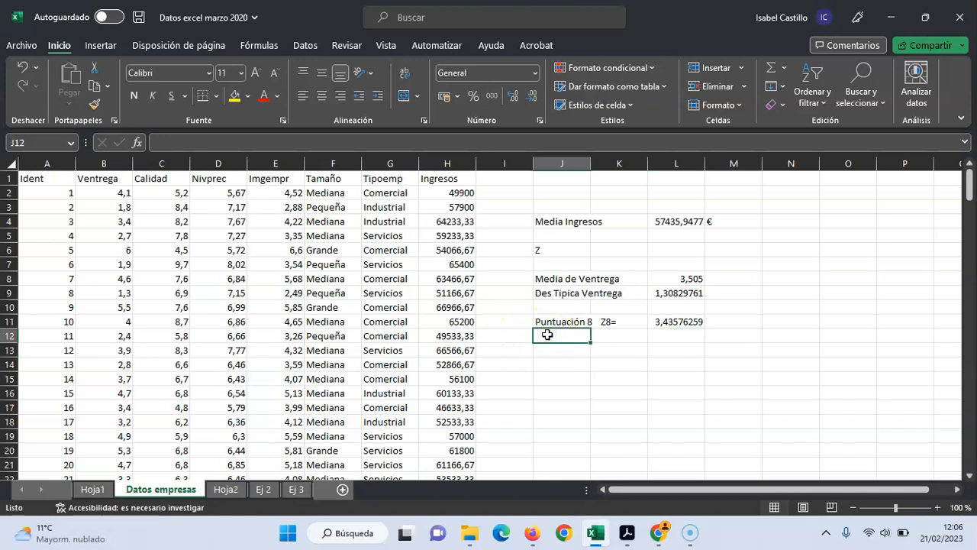
pyautogui.write('Puntuación ')
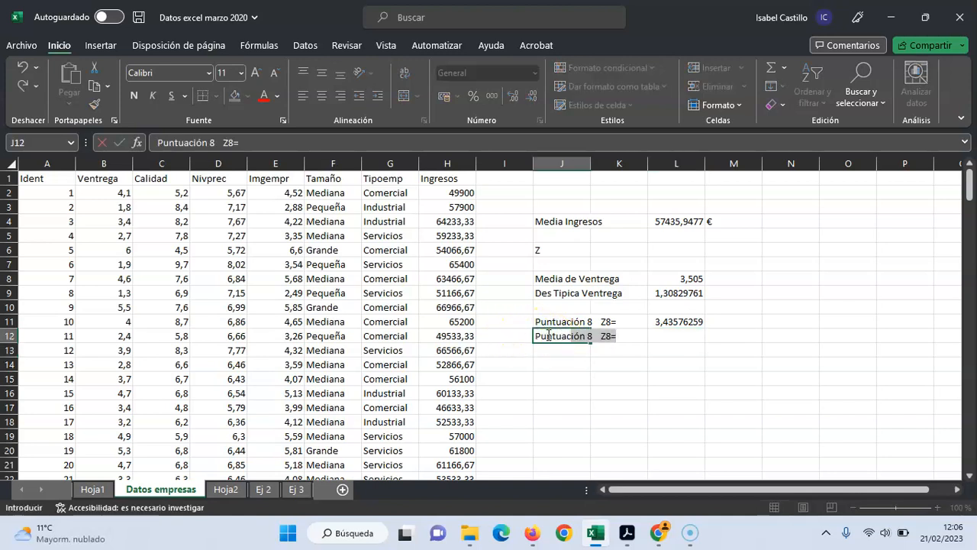
pyautogui.write('8')
pyautogui.press('BackSpace')
pyautogui.press('BackSpace')
pyautogui.write('2,')
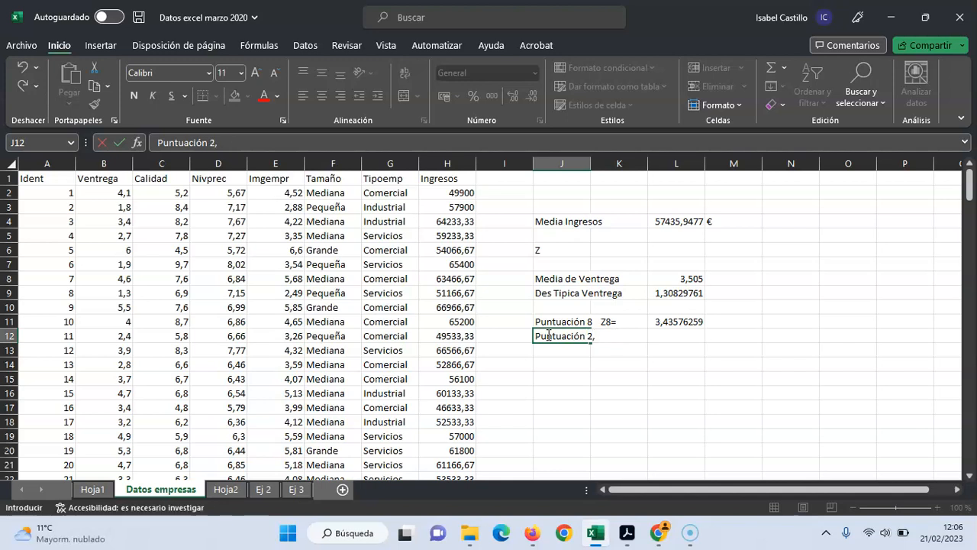
pyautogui.write('5')
pyautogui.click(611, 363)
pyautogui.doubleClick(611, 363)
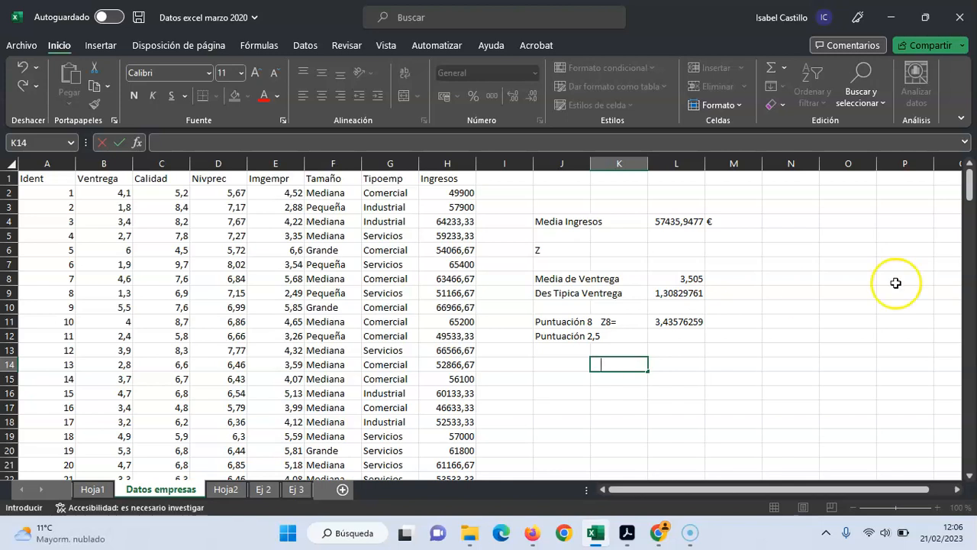
# Extend the J12 label to "Puntuación 2,5...Z2,5" and enter "Z2,5=" in K12
pyautogui.click(563, 335)
pyautogui.click(239, 141)
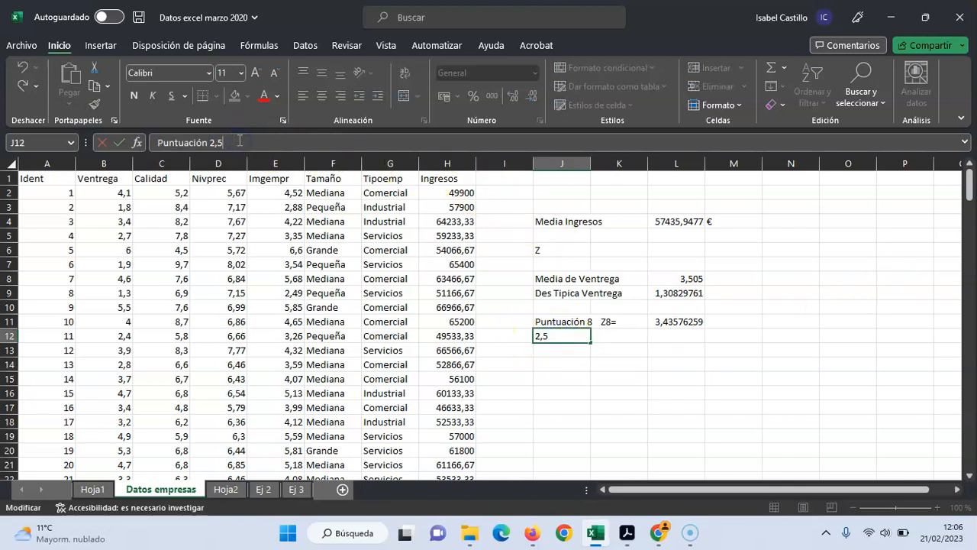
pyautogui.write('...Z2,5')
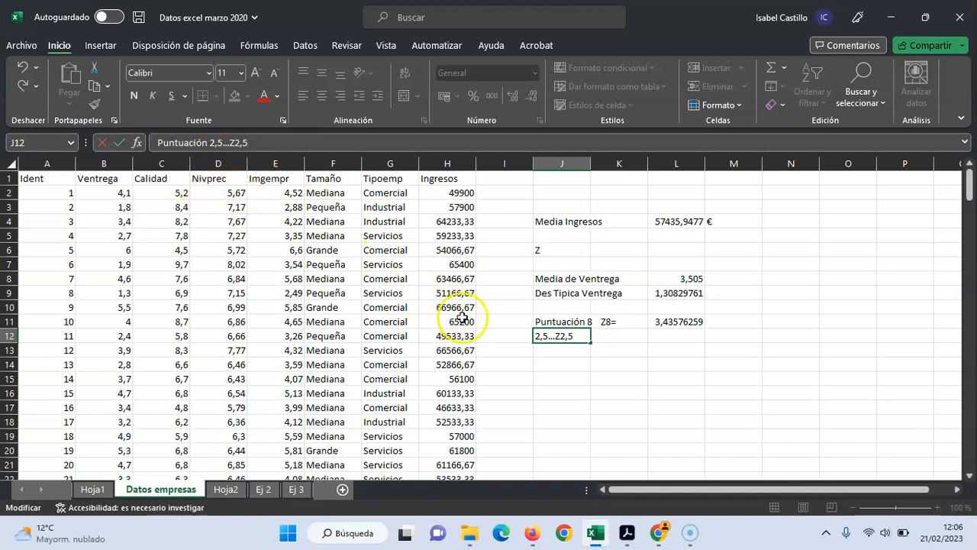
pyautogui.click(608, 339)
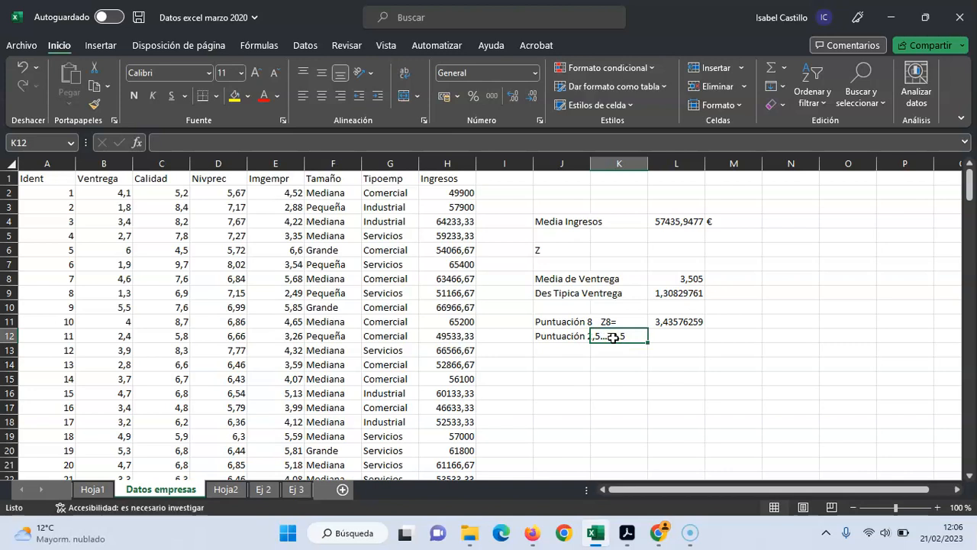
pyautogui.write('Z')
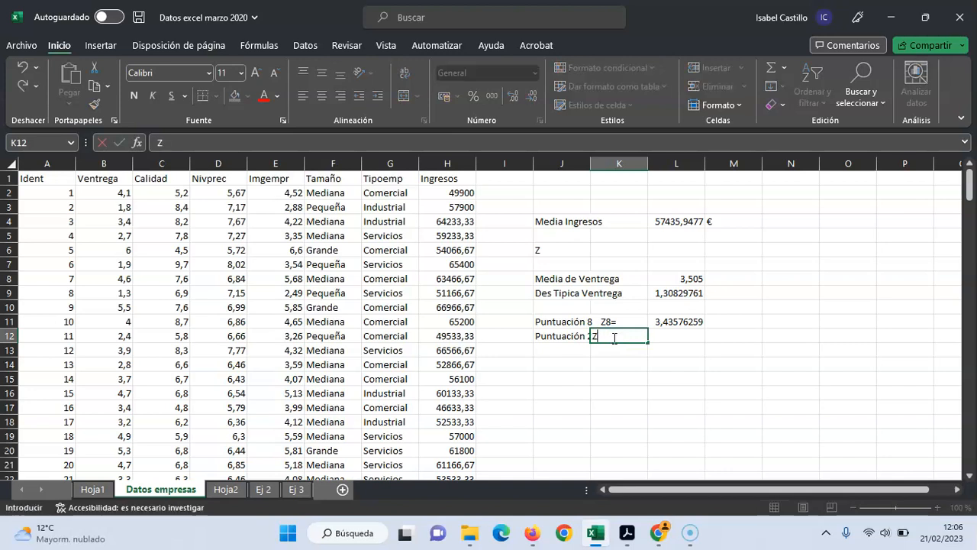
pyautogui.write('2,5=')
# Compute the Z-score for a Ventrega score of 2,5 in L12 with the formula =(2,5-L8)/L9
pyautogui.click(689, 333)
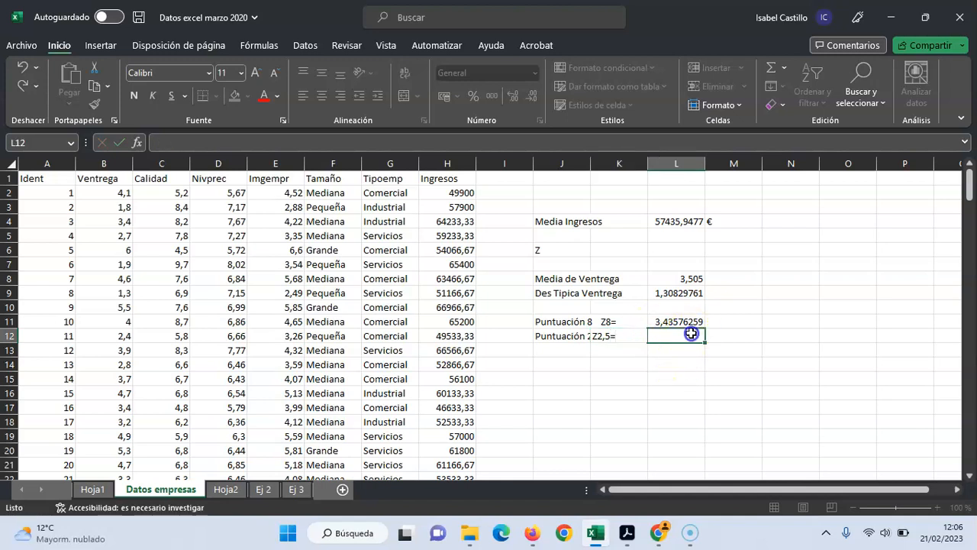
pyautogui.write('=(2,5')
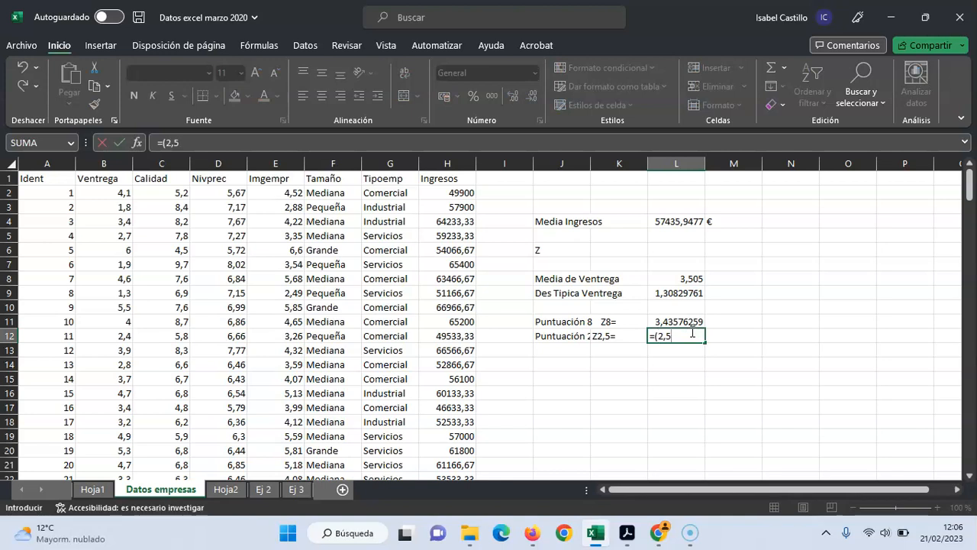
pyautogui.write('-')
pyautogui.click(692, 279)
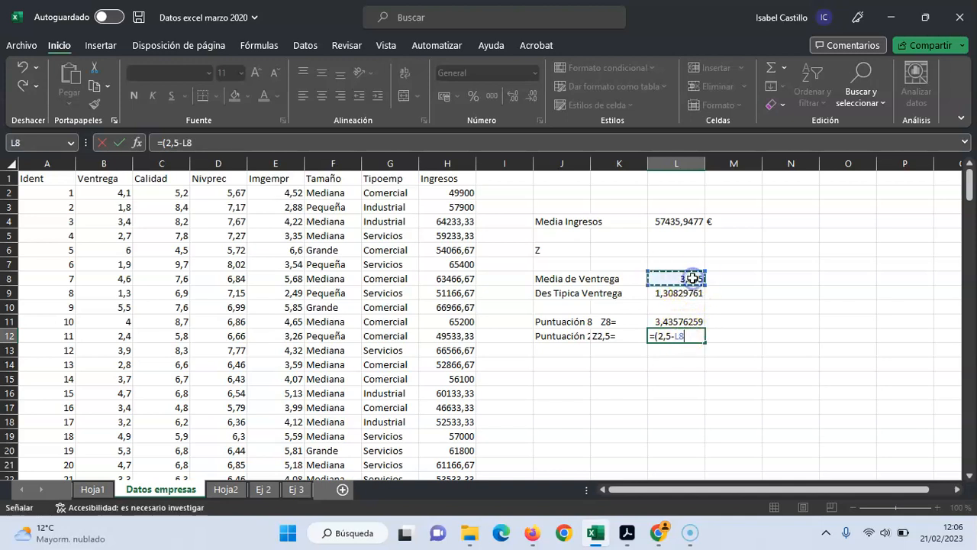
pyautogui.write(')')
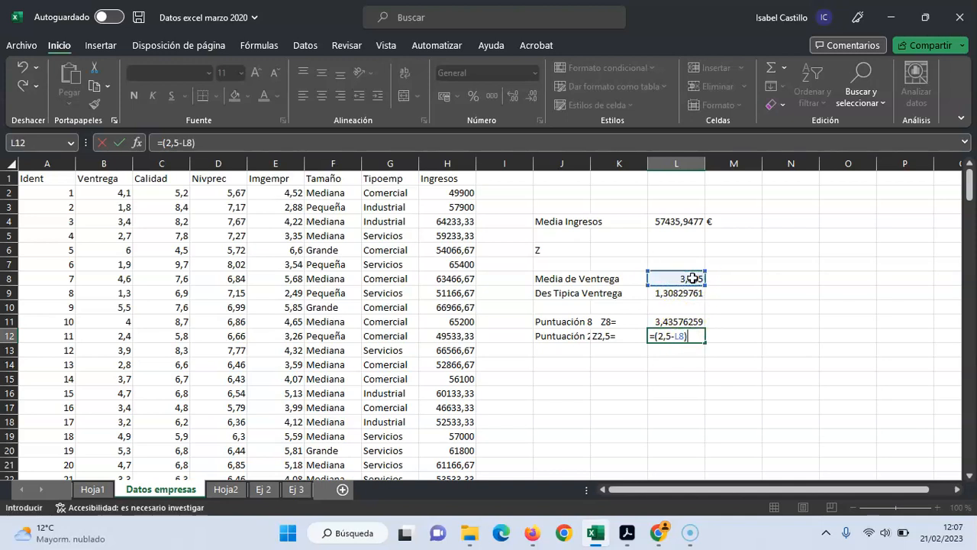
pyautogui.write('/')
pyautogui.click(684, 294)
pyautogui.press('Return')
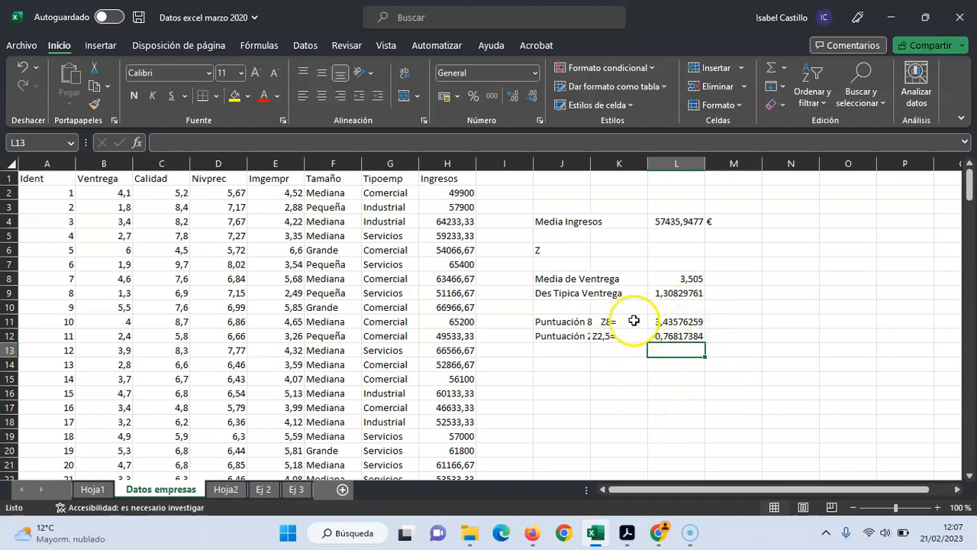
# Enter the note "Más extrema" in M11, beside the Z-score for 8
pyautogui.click(741, 322)
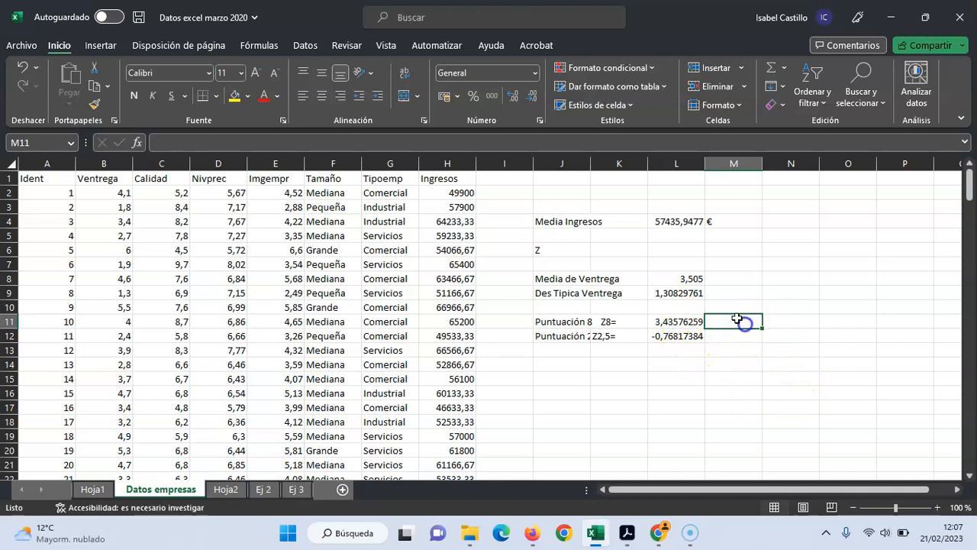
pyautogui.write('Más ')
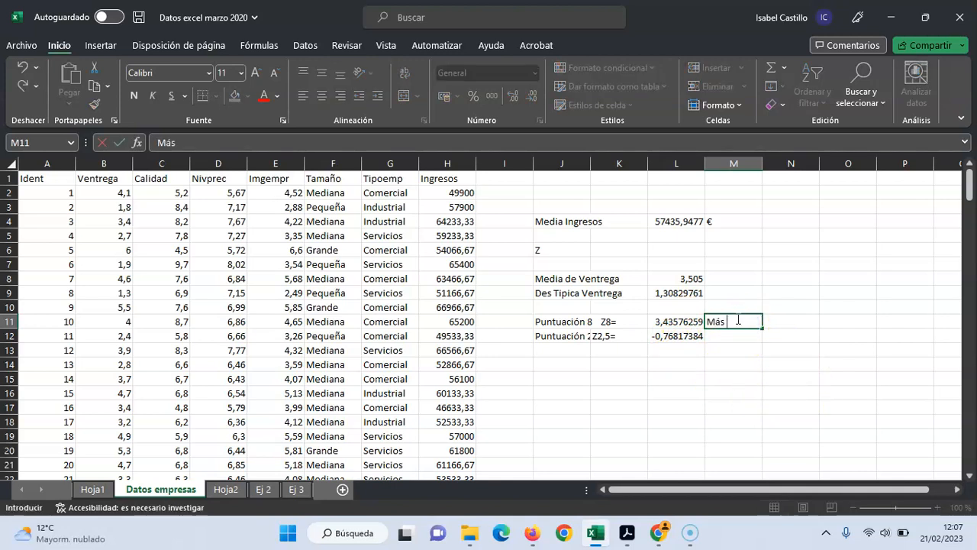
pyautogui.write('wxre')
pyautogui.press('BackSpace')
pyautogui.press('BackSpace')
pyautogui.press('BackSpace')
pyautogui.write('xtrema')
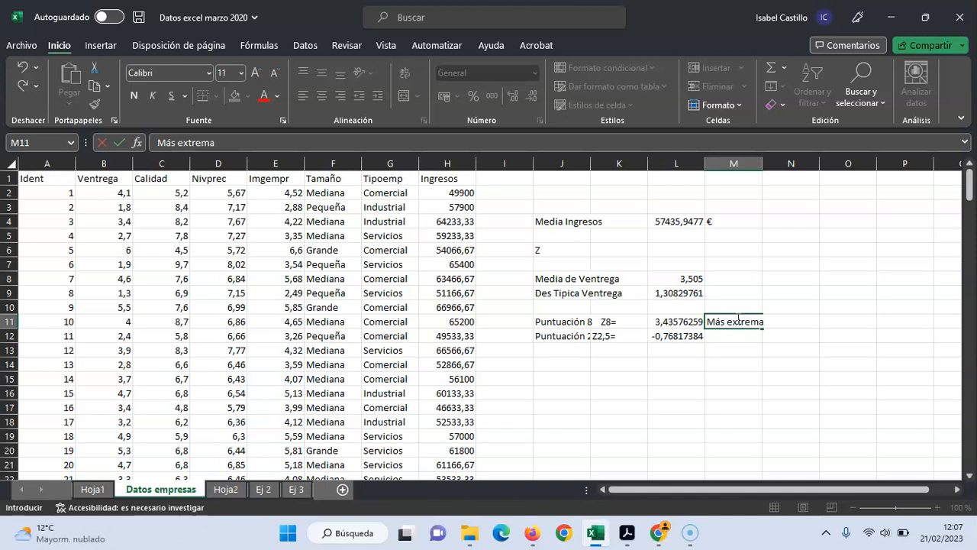
pyautogui.click(803, 395)
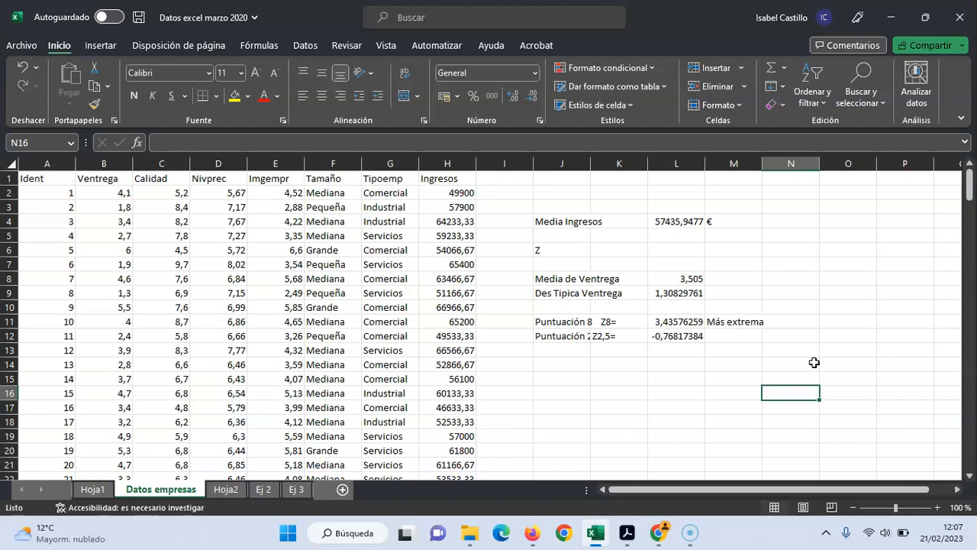
# Check the formulas behind the Ventrega standard deviation and mean, and open the Hoja1 sheet to review the income dispersion table
pyautogui.click(690, 293)
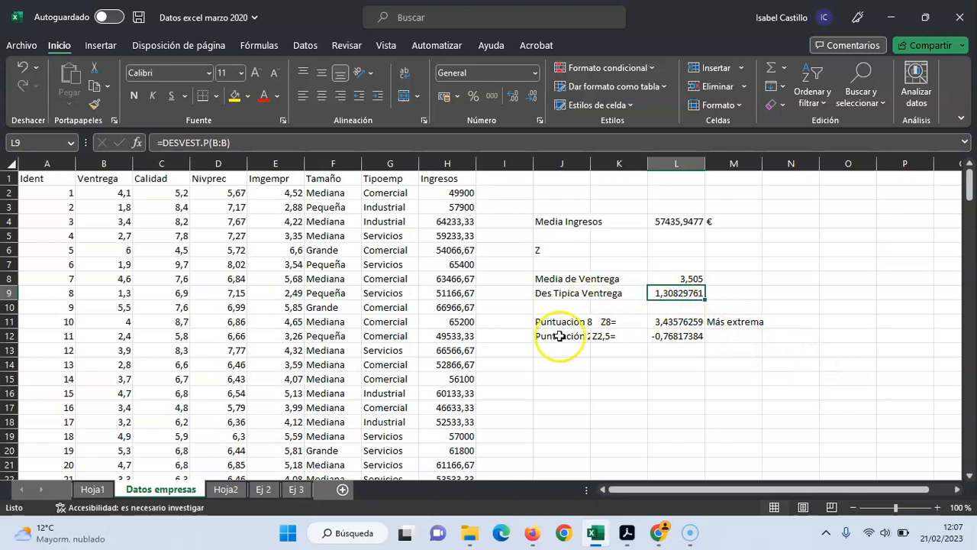
pyautogui.click(681, 276)
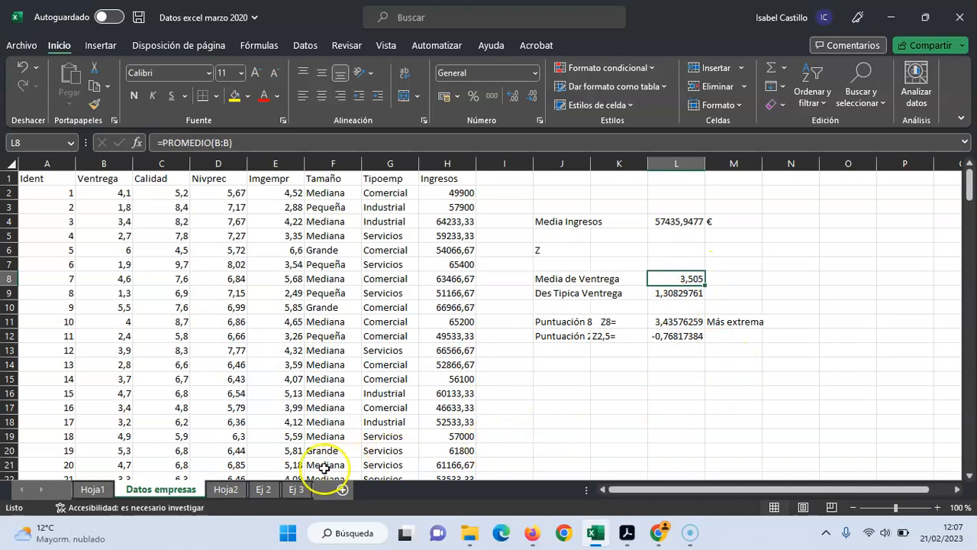
pyautogui.click(92, 489)
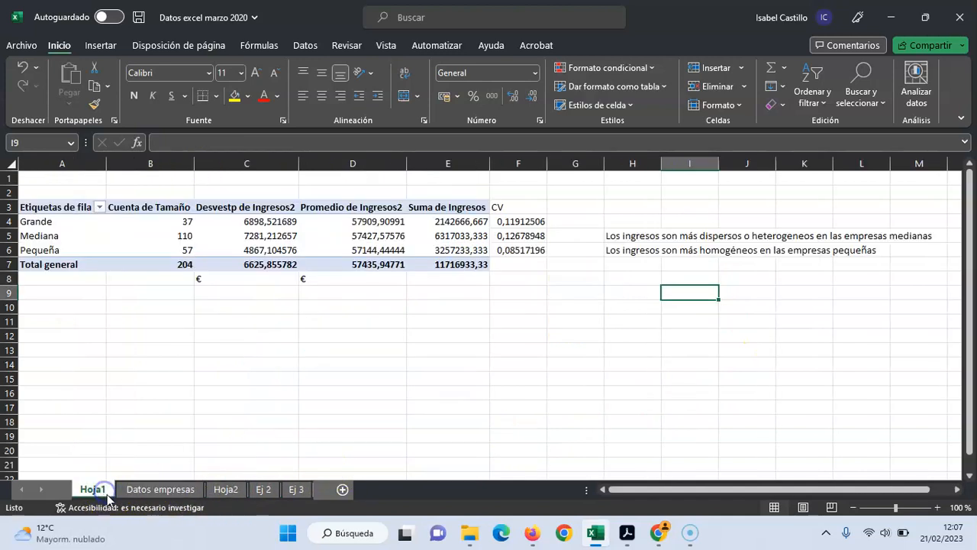